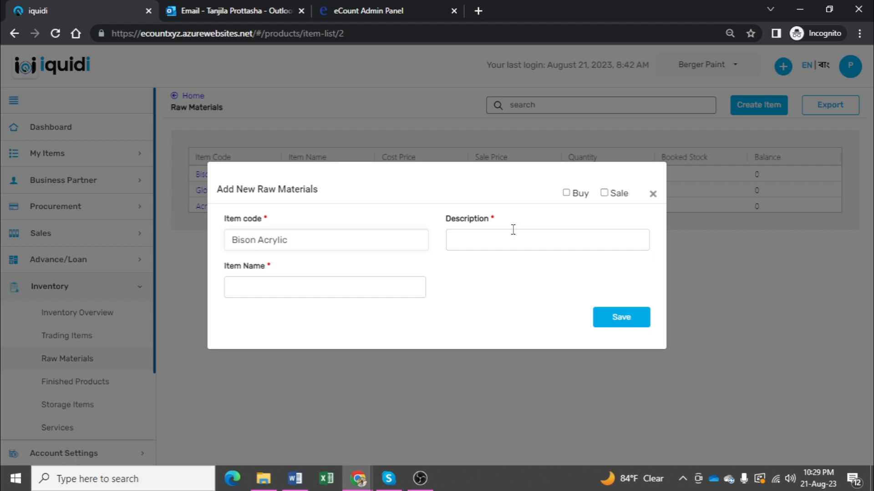
Step: Mark the Bison Acrylic raw material as a Buy item, set its purchase price to 100, assign a supplier and save it
left_click(568, 194)
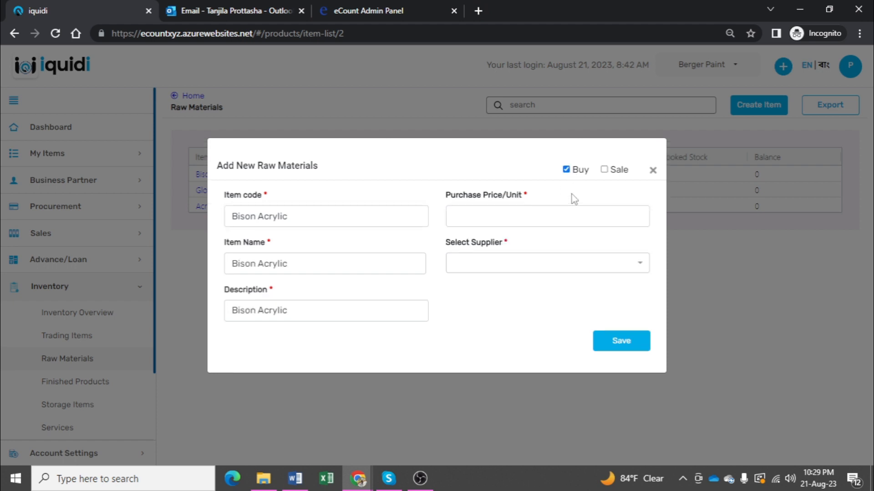
left_click(562, 223)
type("100")
left_click(555, 266)
left_click(510, 285)
left_click(648, 341)
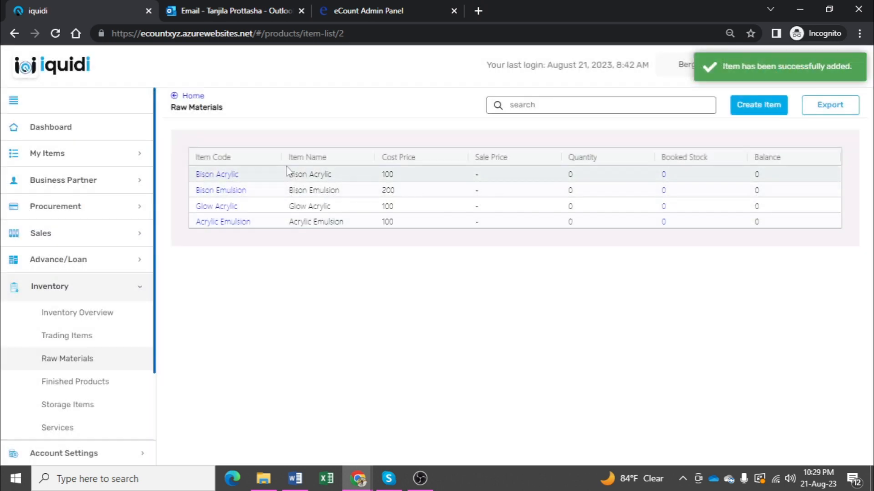
Step: Start a new finished product item with Bison Glow Paint as its item code, item name and description
left_click(91, 384)
left_click(758, 105)
right_click(296, 239)
left_click(339, 340)
left_click(476, 234)
type("Bison Glow Paint")
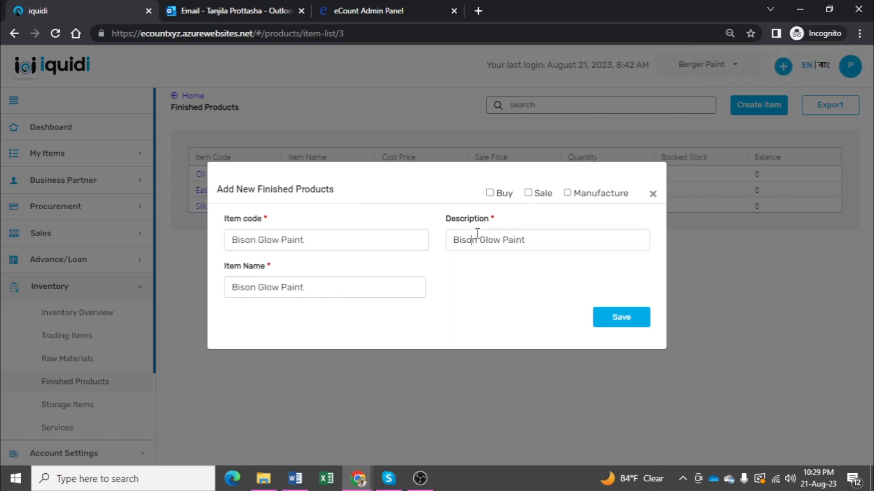
Step: Mark Bison Glow Paint for Sale and Manufacture, set its sales price to 300 and save the item
left_click(528, 193)
left_click(567, 192)
left_click(522, 243)
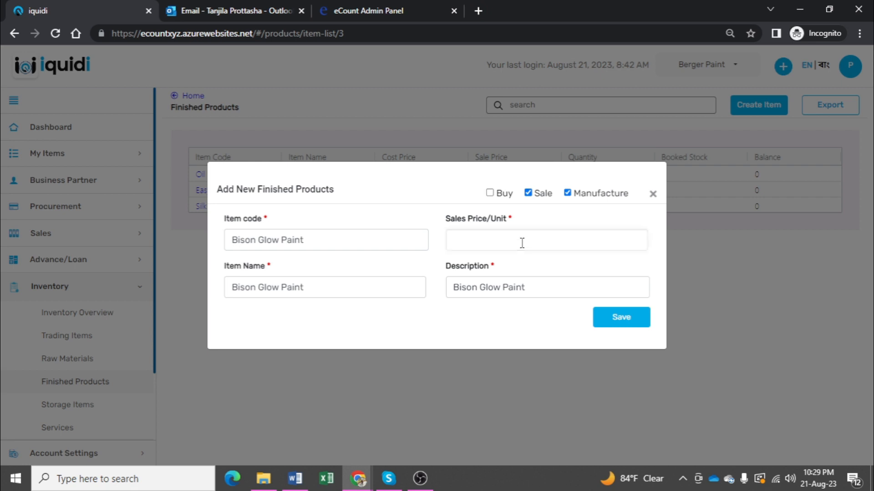
type("300")
left_click(625, 323)
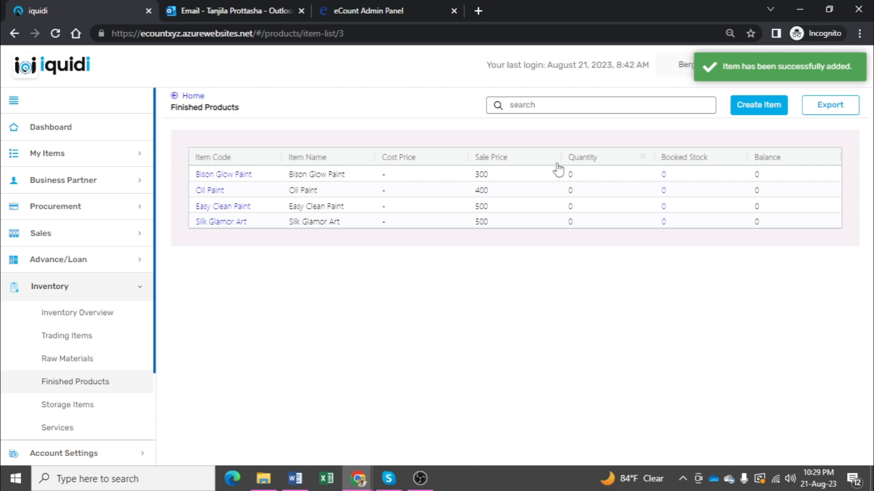
Step: Create a new purchase order addressed to Supplier with a delivery date of 30 Aug 2023
left_click(63, 218)
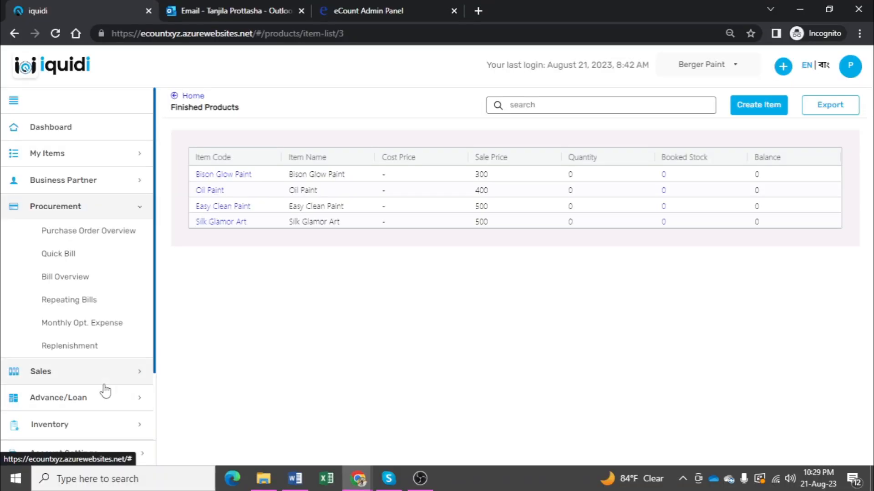
left_click(85, 242)
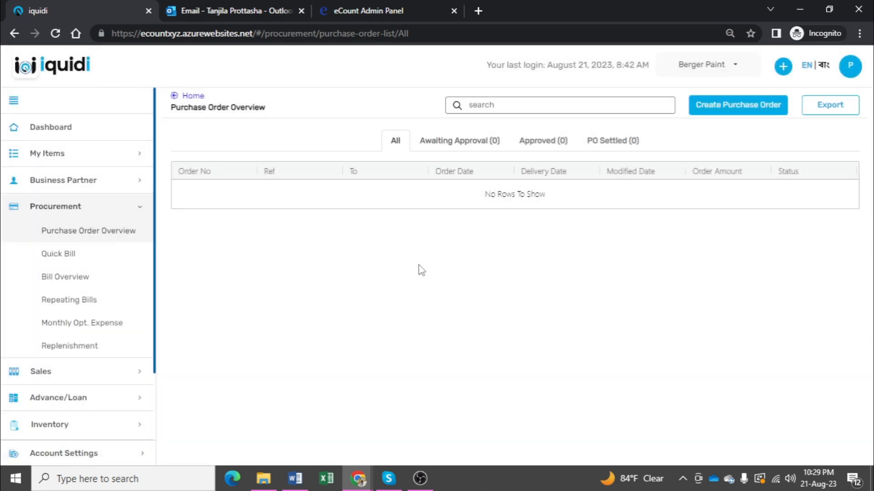
left_click(738, 108)
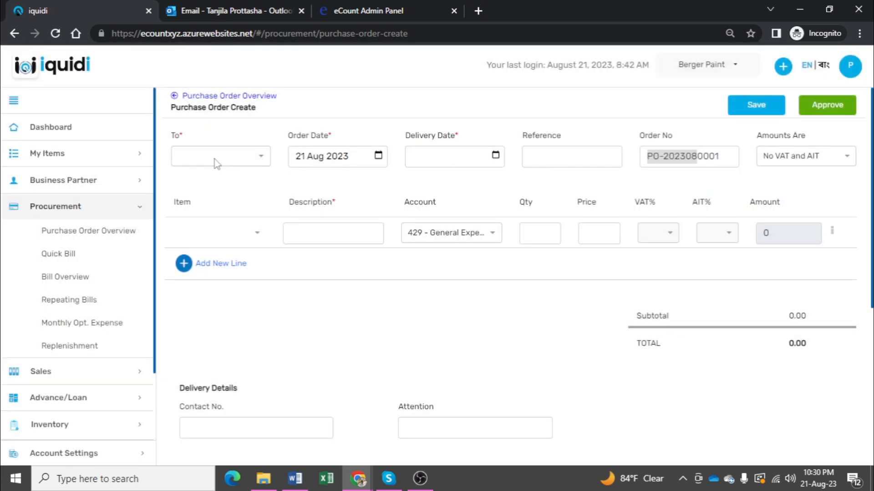
left_click(216, 163)
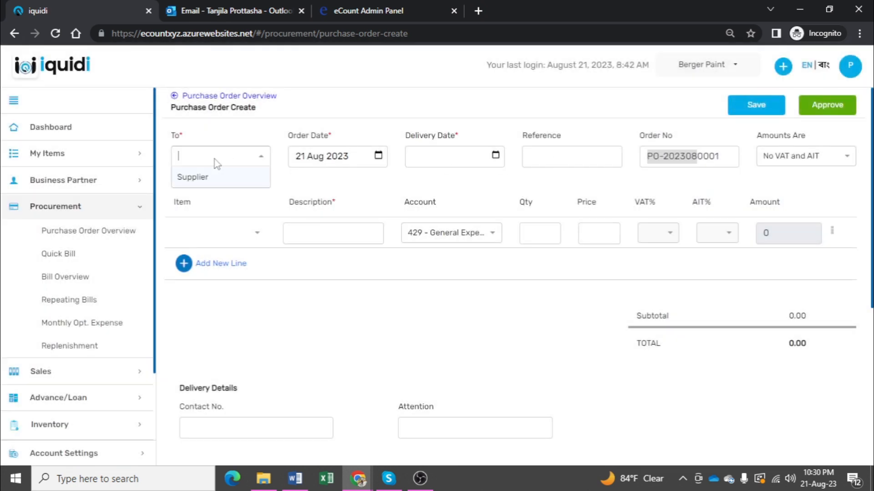
left_click(215, 178)
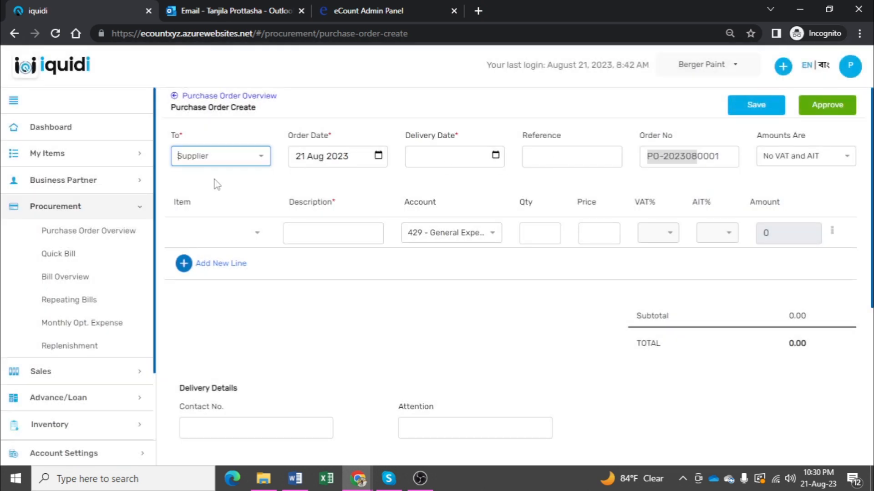
left_click(496, 155)
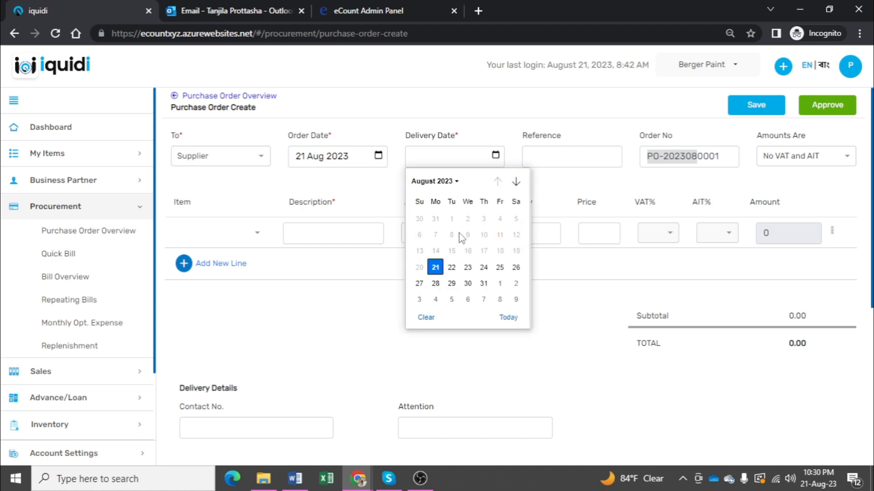
left_click(467, 283)
Step: Add Bison Acrylic, Bison Emulsion and Glow Acrylic as purchase order lines and approve the order
left_click(212, 235)
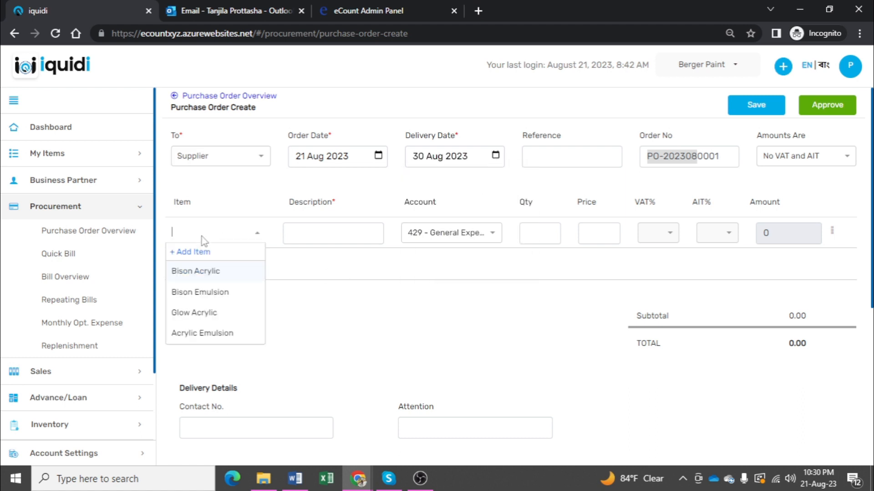
left_click(216, 278)
left_click(212, 264)
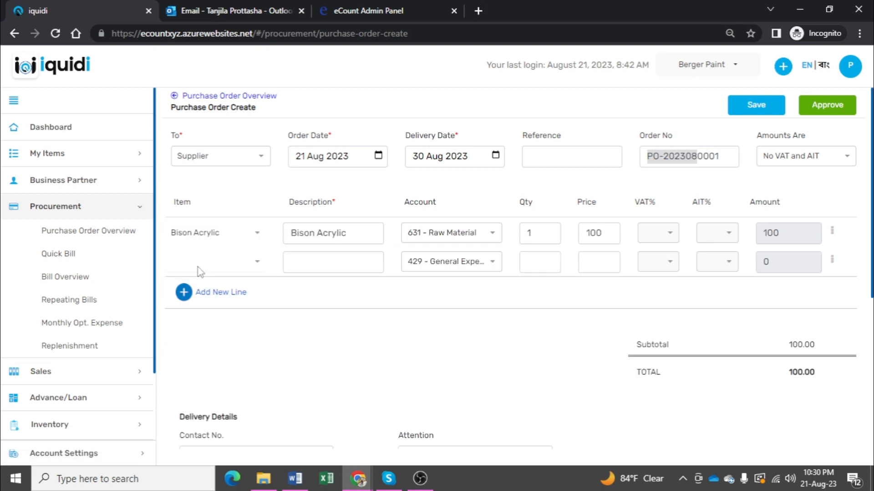
left_click(200, 269)
left_click(215, 327)
left_click(202, 296)
left_click(203, 298)
left_click(196, 371)
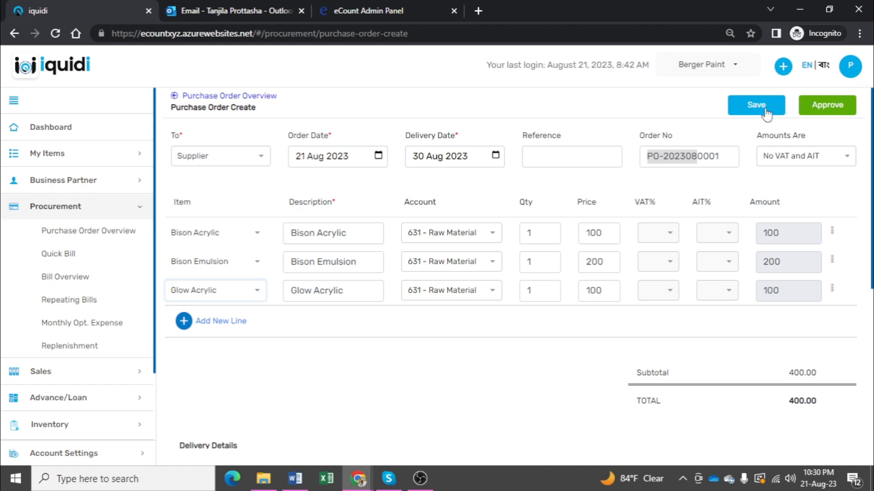
left_click(819, 109)
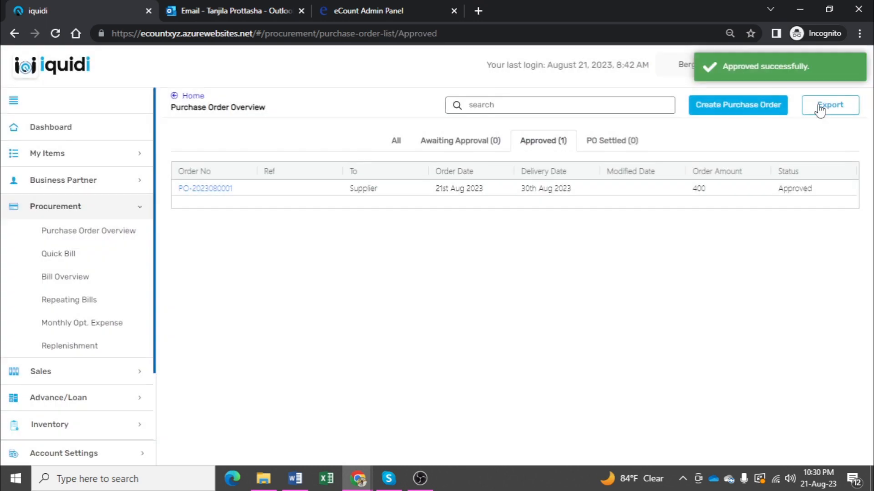
Step: Open the warehouse receipt of the approved purchase order and receive 1 unit each of Bison Acrylic, Bison Emulsion and Glow Acrylic
left_click(220, 188)
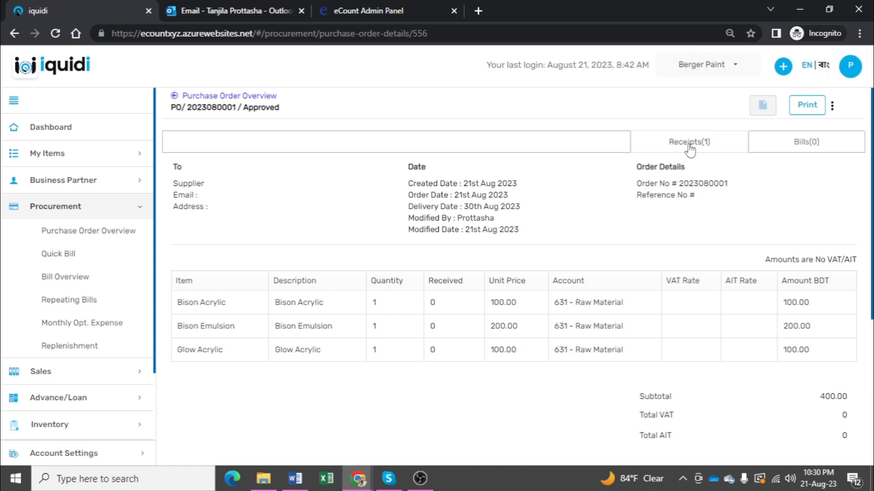
left_click(690, 144)
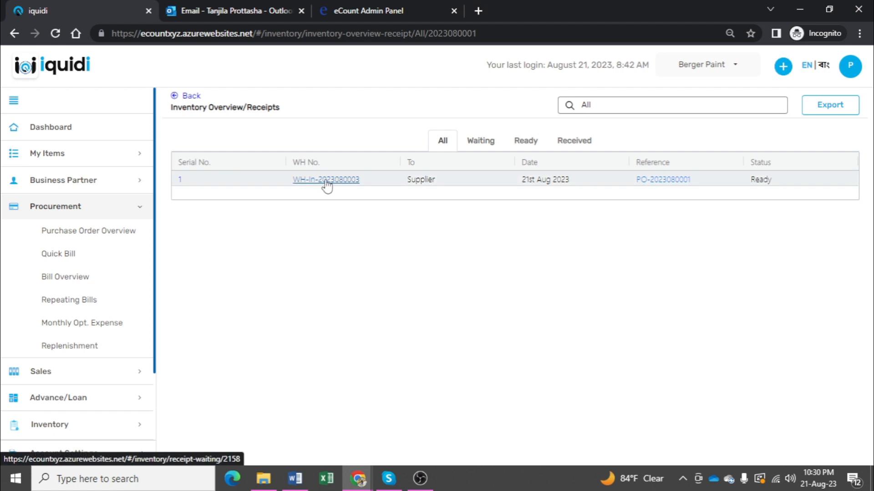
left_click(326, 181)
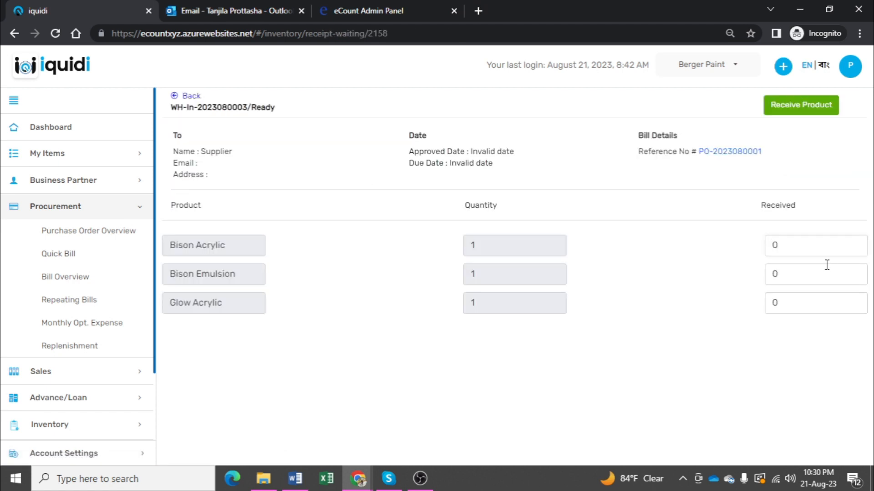
left_click(796, 246)
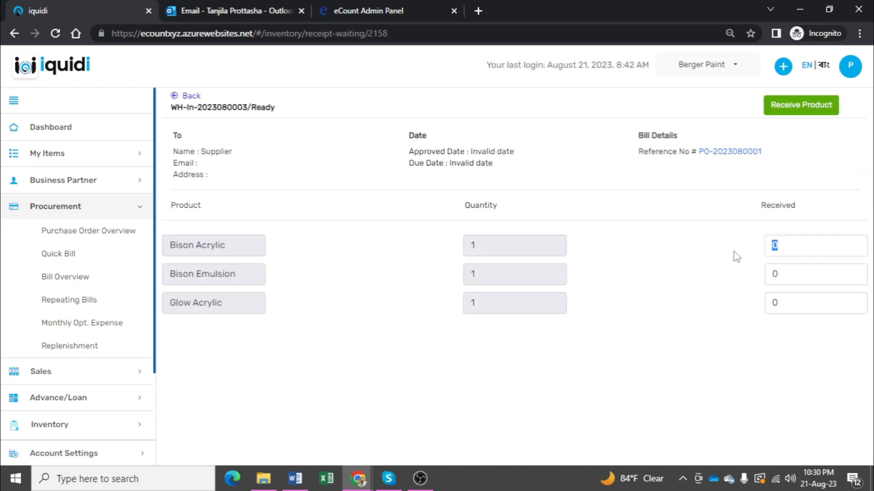
type("1")
left_click(785, 276)
type("1")
left_click(789, 297)
type("1")
left_click(789, 110)
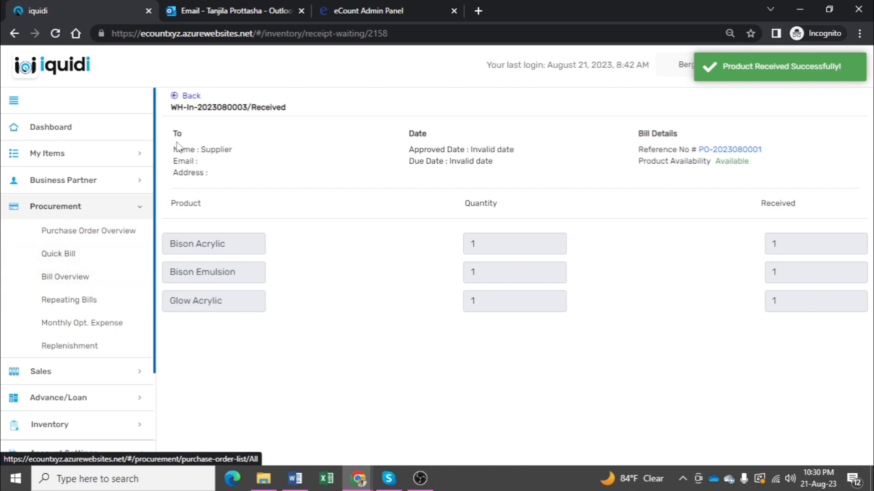
Step: Create a bill from the received purchase order and approve it
left_click(746, 151)
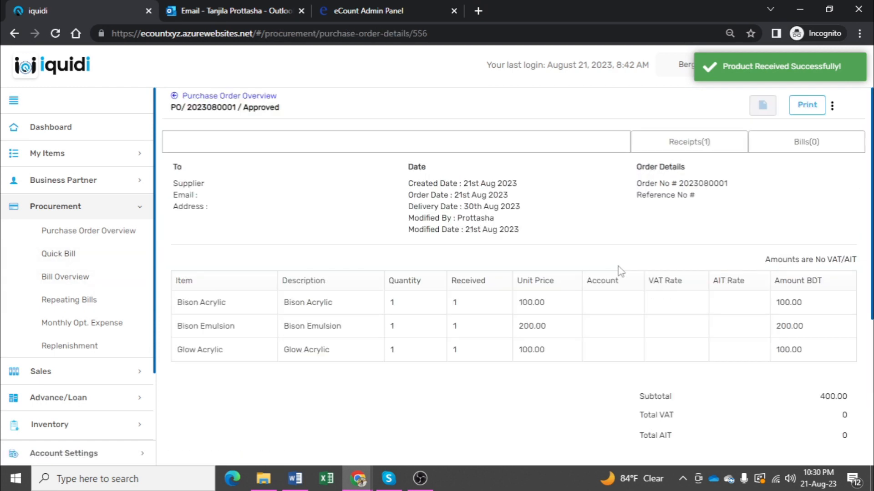
left_click(801, 141)
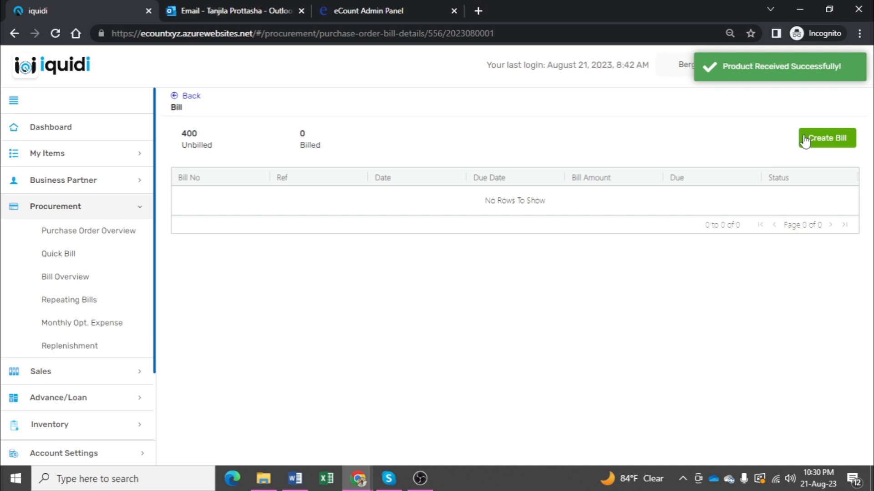
left_click(819, 140)
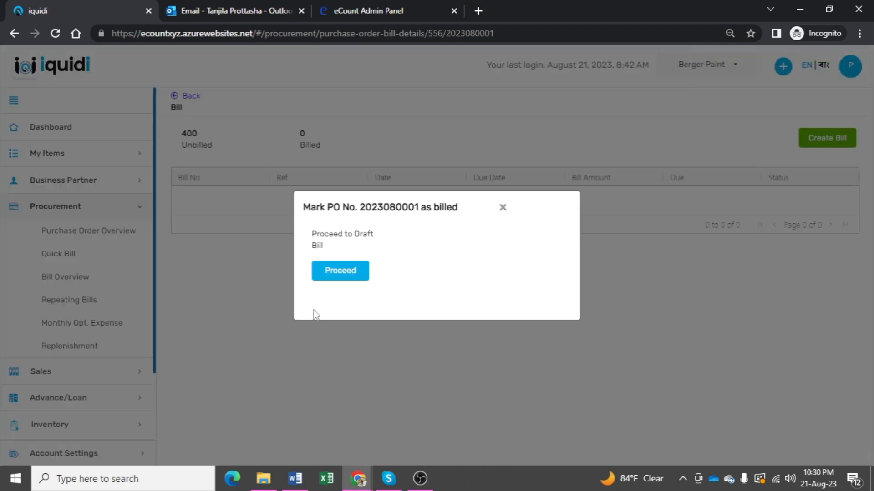
left_click(351, 272)
left_click(807, 109)
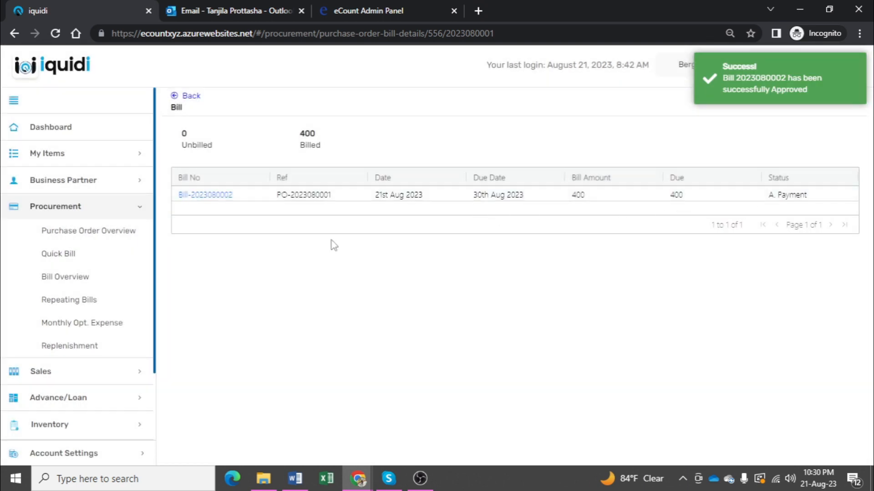
Step: Pay the approved bill in full from My Cash Account
left_click(222, 196)
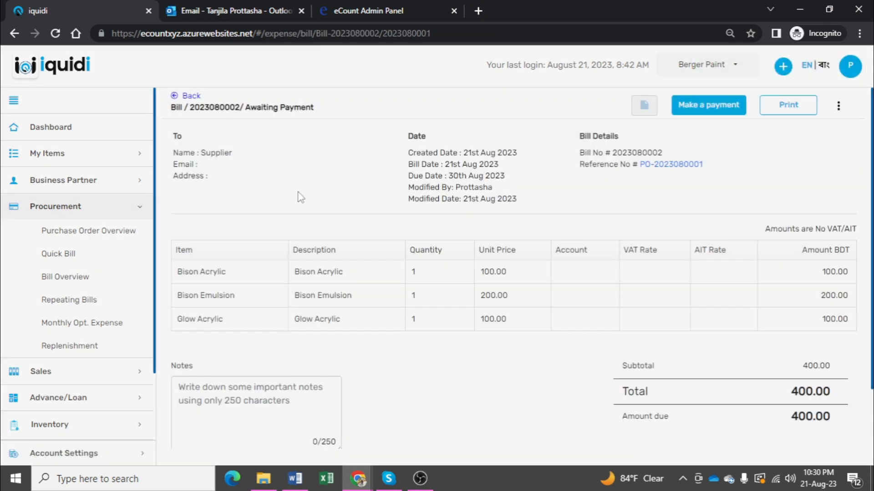
left_click(722, 109)
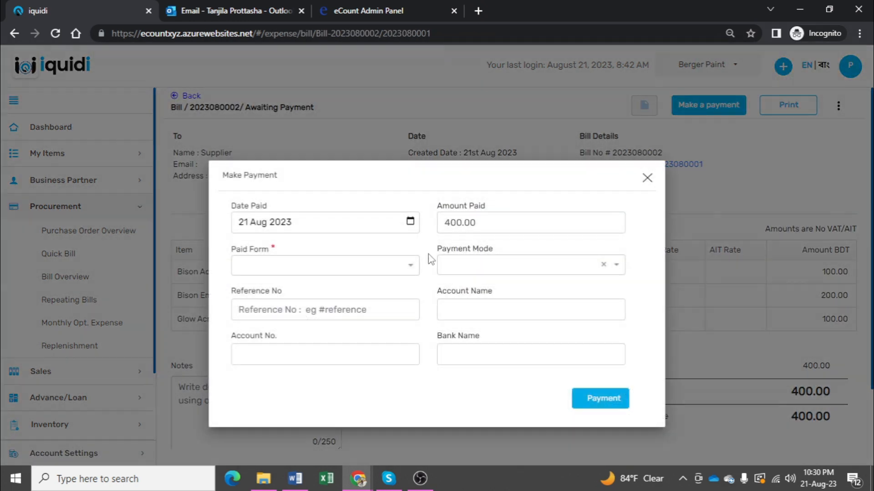
left_click(319, 264)
left_click(297, 314)
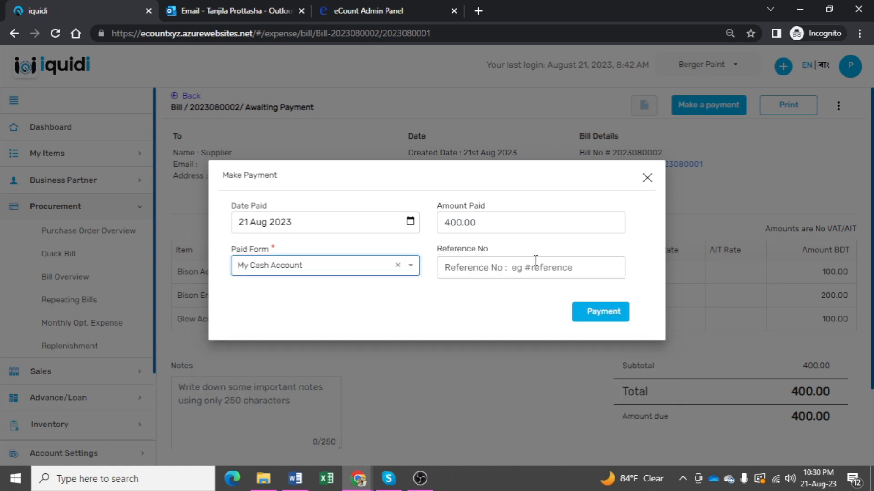
left_click(596, 319)
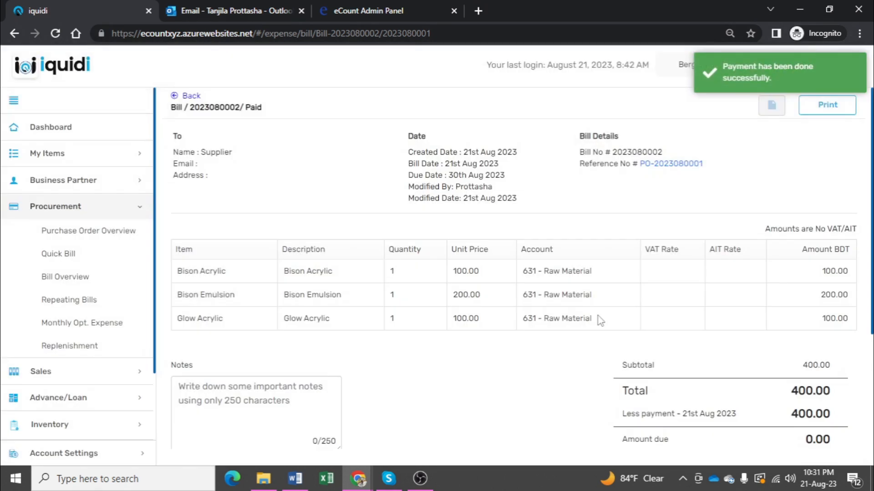
Step: Check the stock quantities of the raw materials in the inventory
left_click(73, 426)
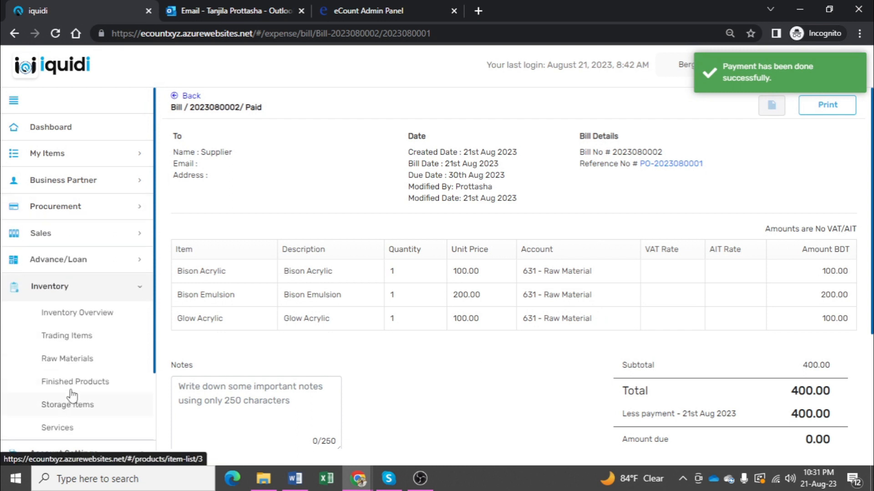
left_click(78, 359)
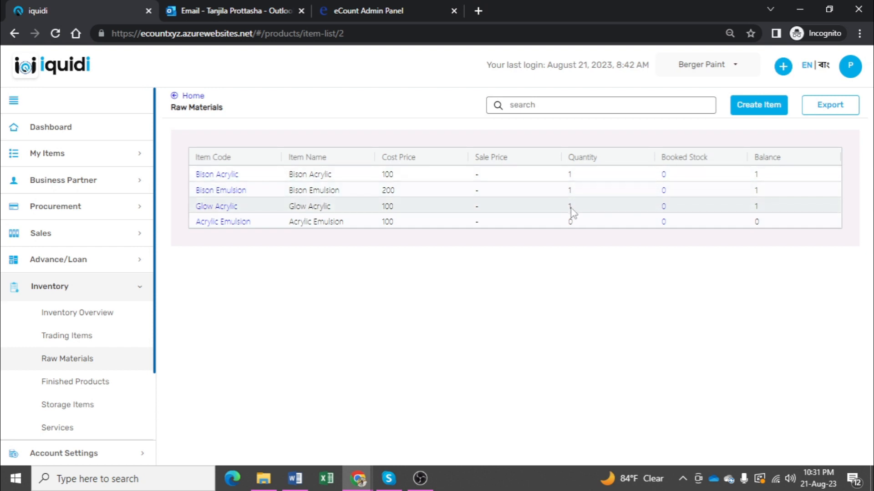
Step: Create a finished product material formula for Bison Glow Paint named Cotton Pink with quantity 1
left_click(50, 383)
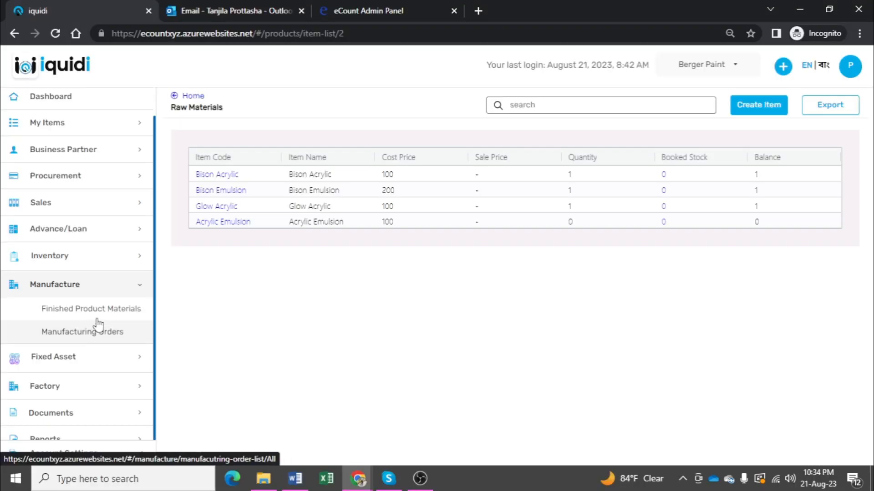
left_click(101, 319)
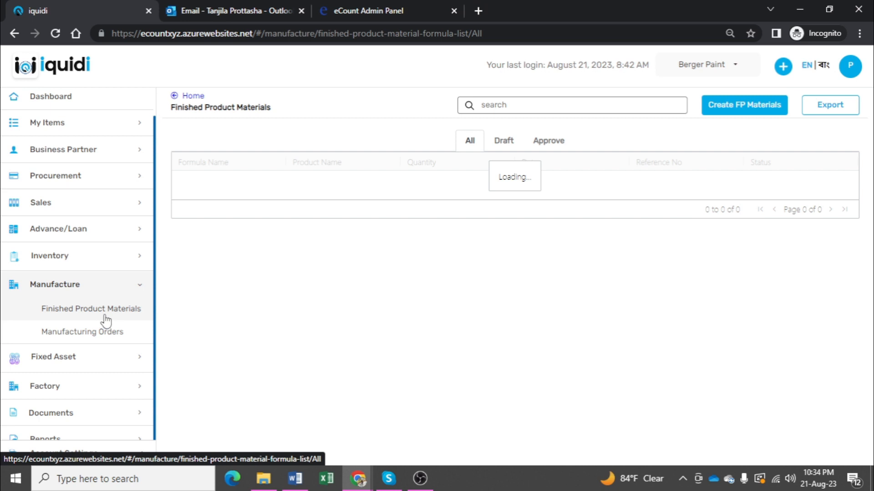
left_click(749, 112)
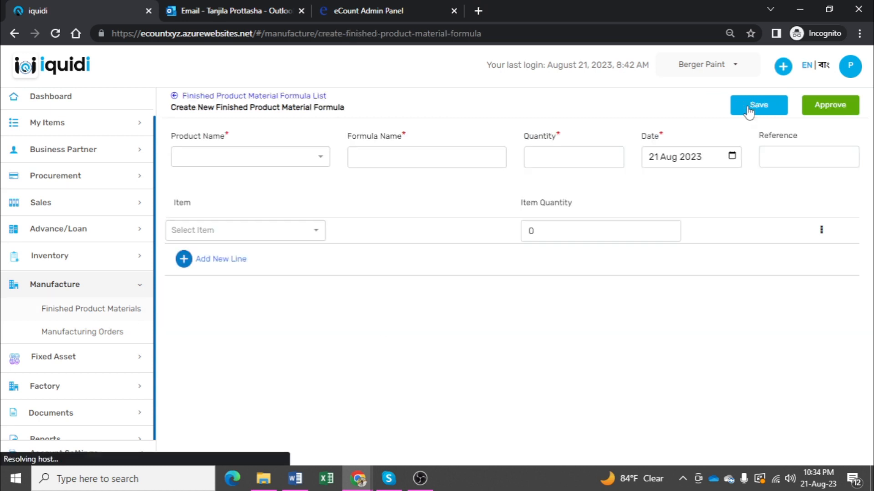
left_click(265, 161)
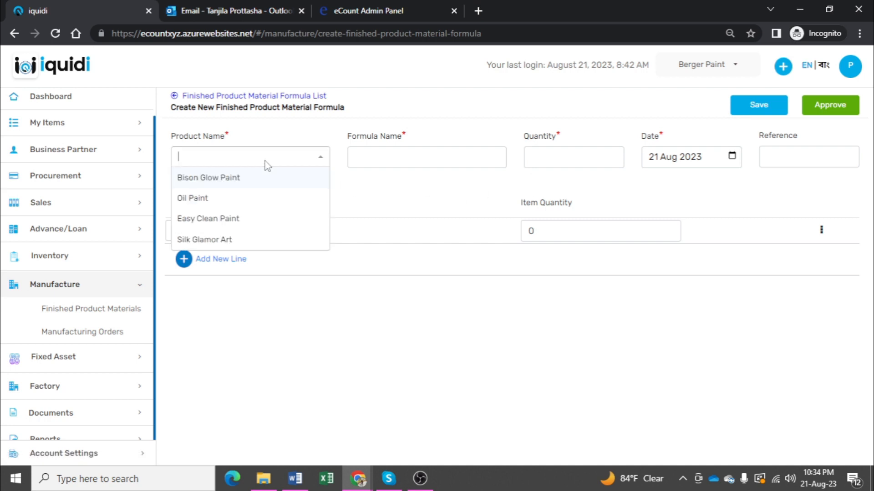
left_click(245, 182)
left_click(386, 157)
type("Cotton Pink")
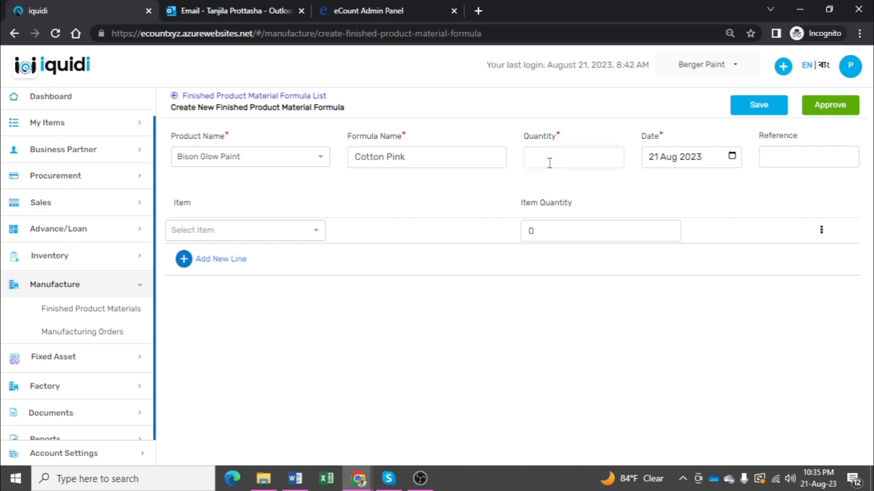
Step: Add Bison Acrylic, Bison Emulsion and Glow Acrylic as the material items of the Cotton Pink formula
left_click(262, 233)
left_click(186, 253)
left_click(199, 259)
left_click(199, 257)
left_click(200, 295)
left_click(201, 284)
left_click(202, 278)
left_click(212, 339)
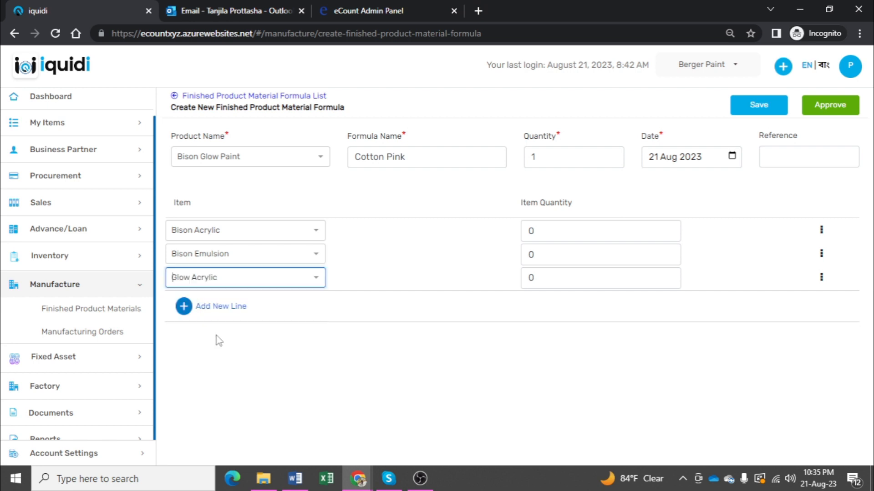
Step: Set the item quantities of Bison Acrylic, Bison Emulsion and Glow Acrylic to 1 each and approve the formula
left_click(554, 227)
type("1")
left_click_drag(540, 255, 549, 273)
type("11")
left_click(823, 106)
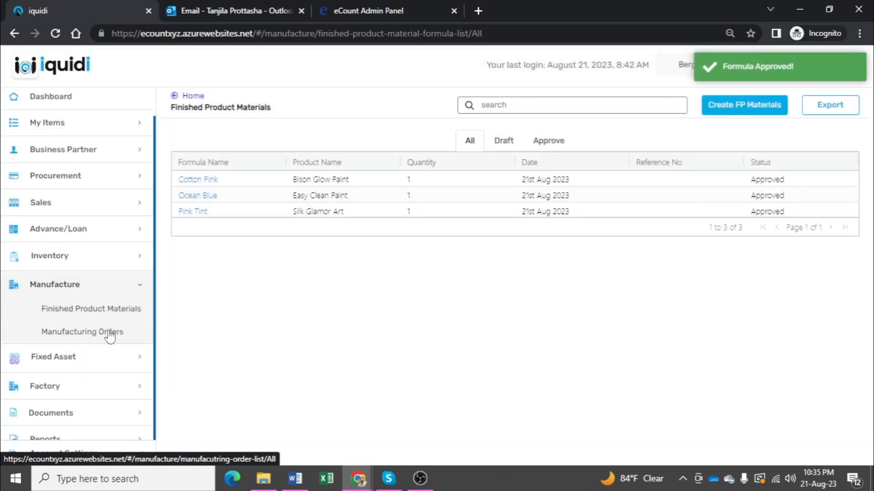
Step: Create and approve a manufacturing order for Bison Glow Paint using the Cotton Pink formula with batch number 002
left_click(58, 333)
left_click(687, 106)
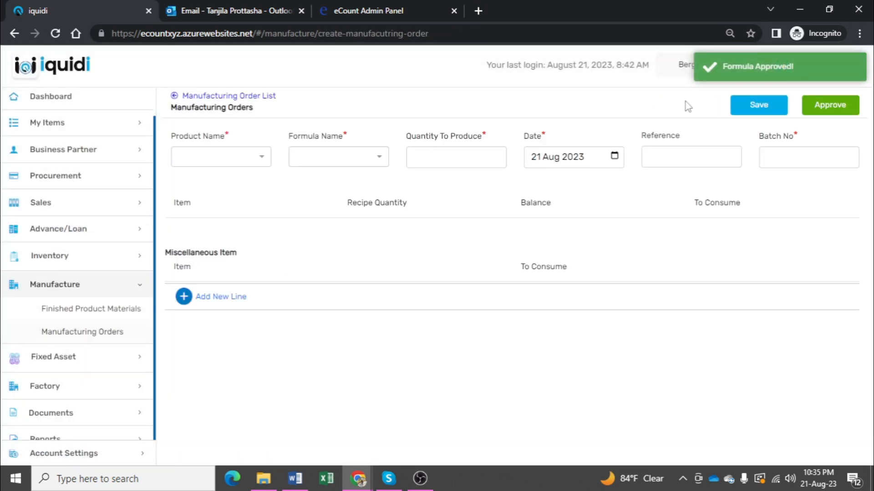
left_click(206, 160)
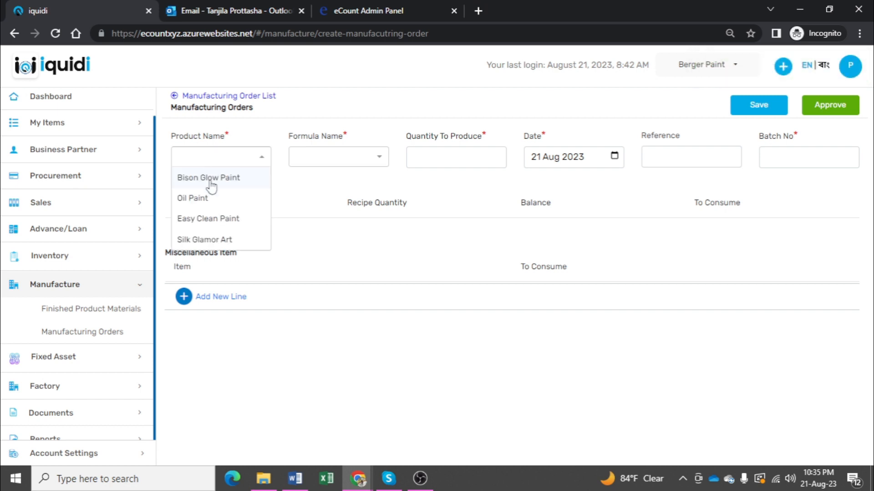
left_click(209, 178)
left_click(325, 162)
left_click(321, 180)
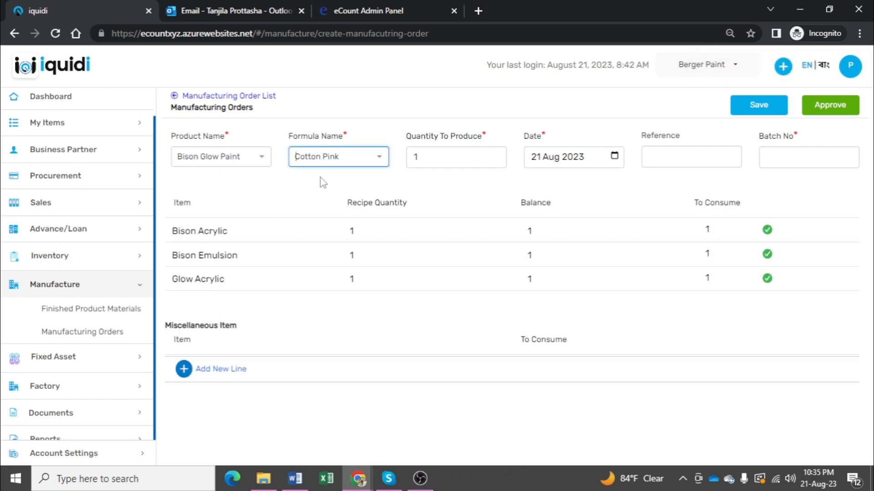
left_click(794, 152)
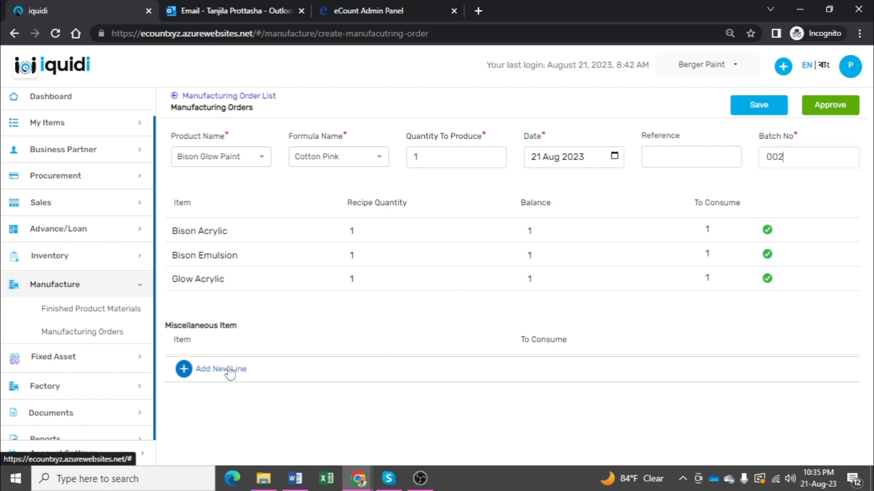
left_click(819, 108)
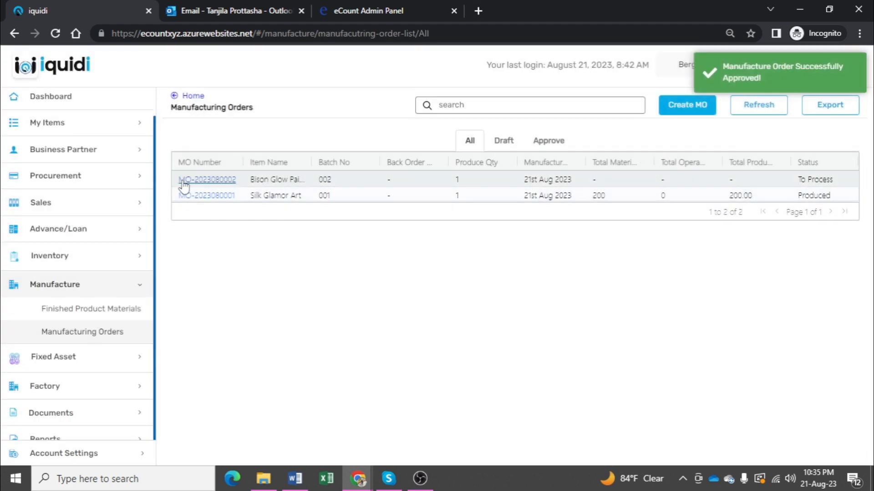
Step: Review the new manufacturing order's details and check the inventory overview
left_click(200, 180)
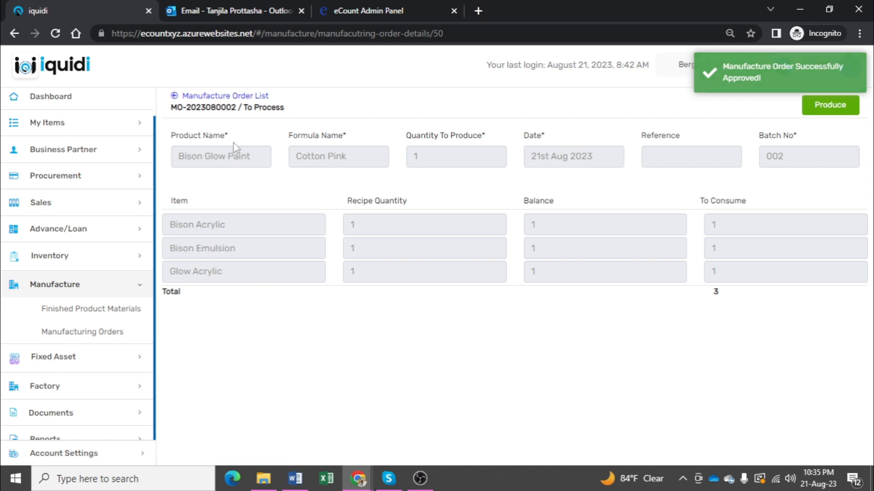
left_click(51, 258)
left_click(83, 303)
left_click(82, 286)
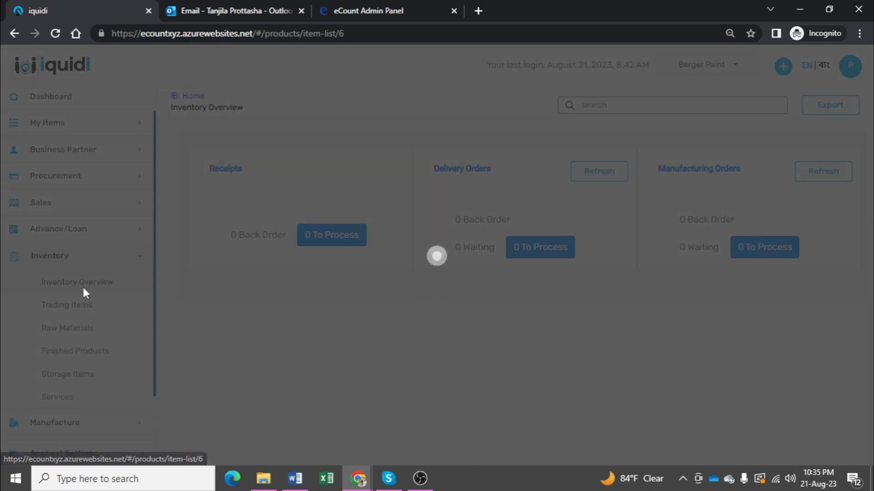
Step: Open the Bison Glow Paint manufacturing order from the order list and start its production entry
left_click(77, 423)
left_click(83, 340)
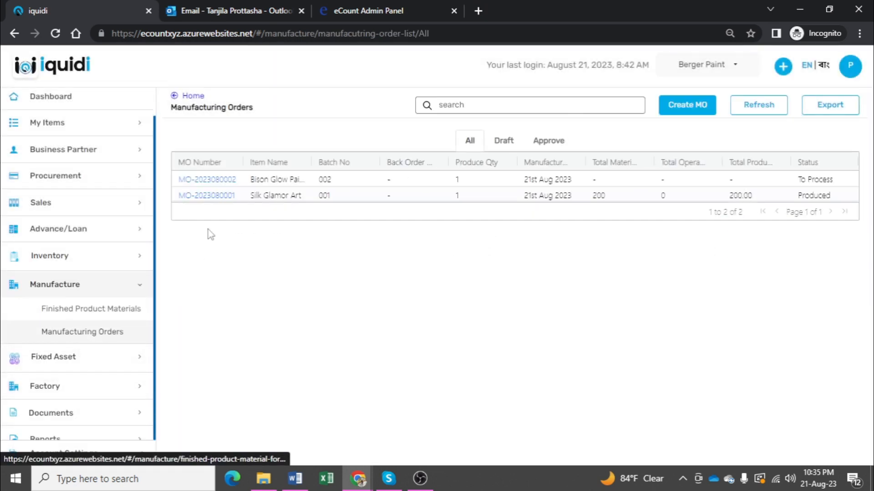
left_click(203, 179)
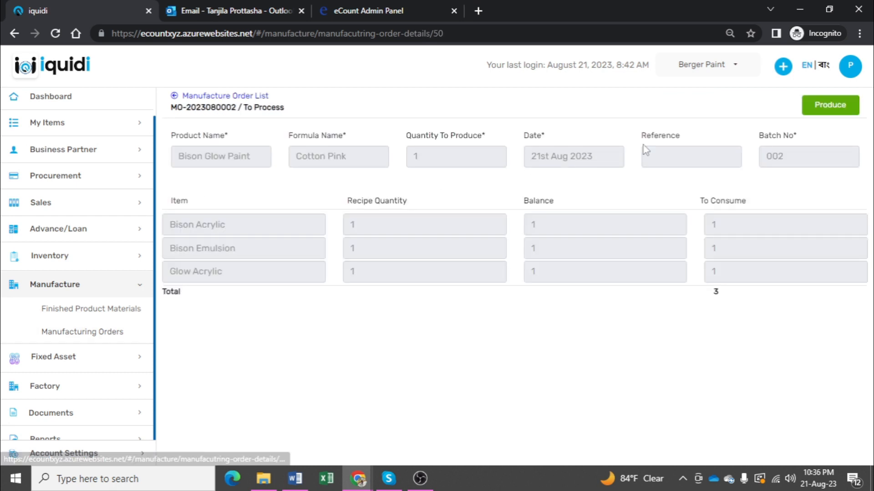
left_click(829, 108)
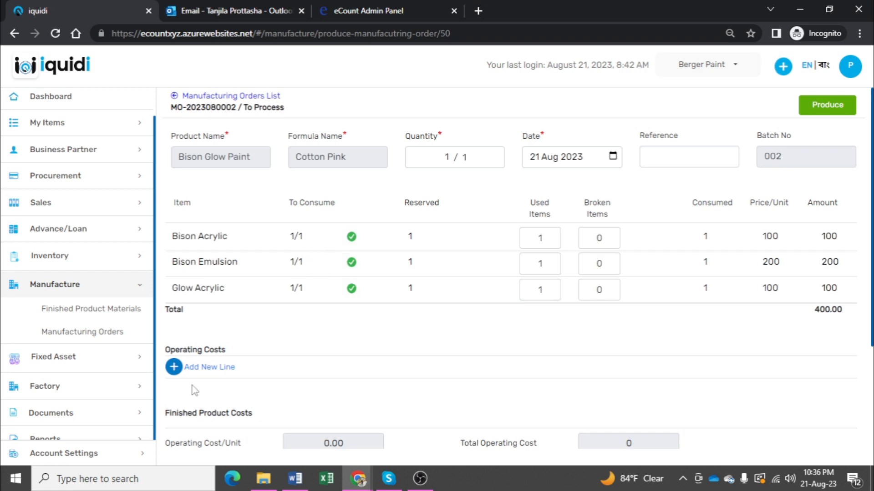
Step: Add a new operating cost type Labor Cost with amount 200 and produce the manufacturing order
left_click(189, 367)
left_click(203, 373)
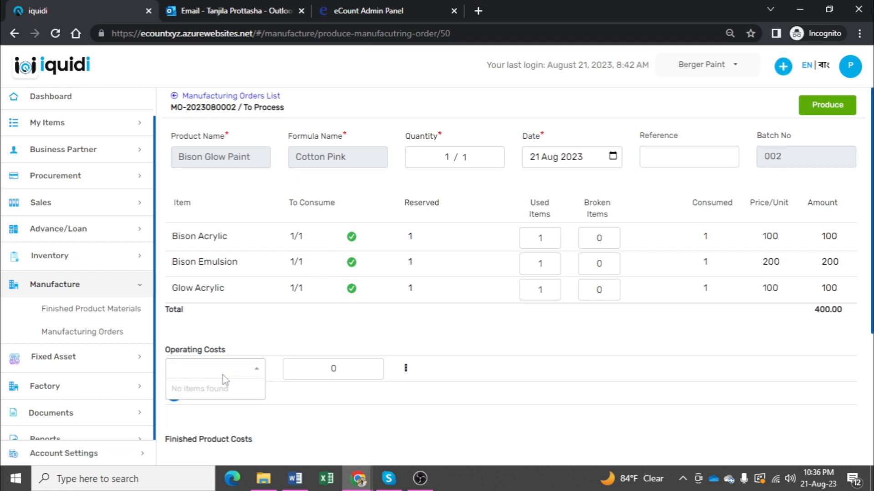
type("Labor Cost")
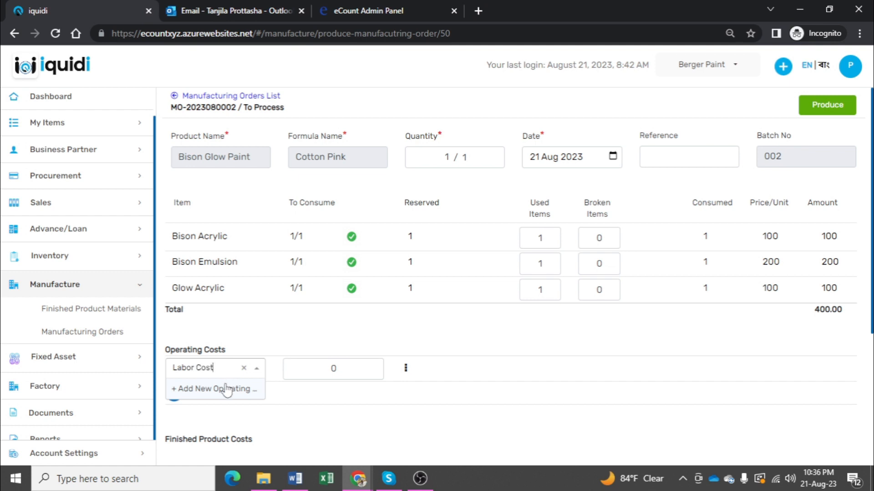
left_click(226, 388)
type("00")
key("BackSpace")
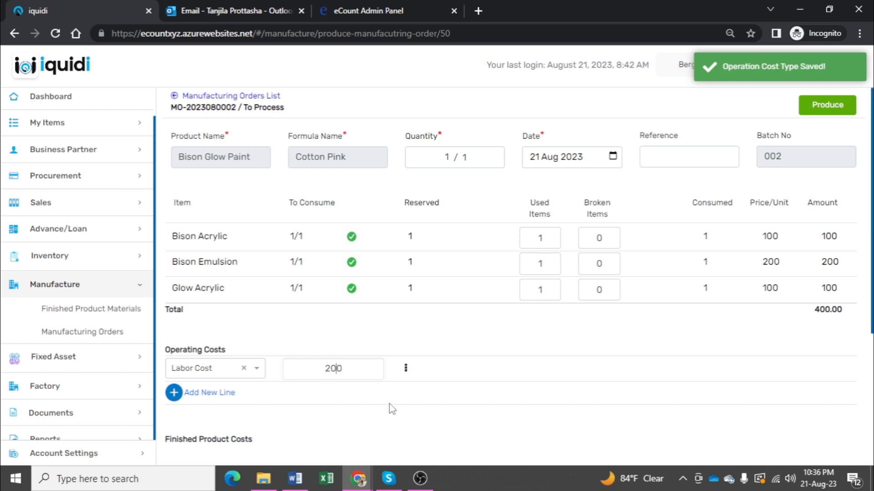
scroll(364, 407, "down", 4)
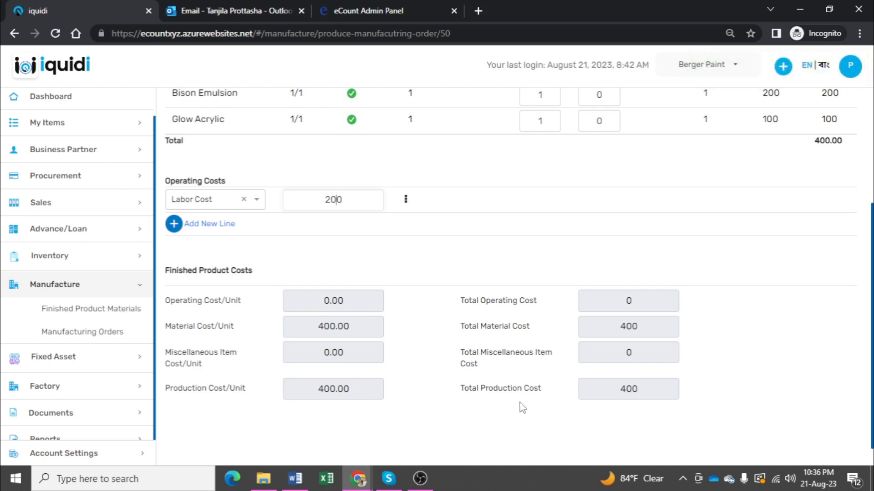
scroll(519, 402, "up", 4)
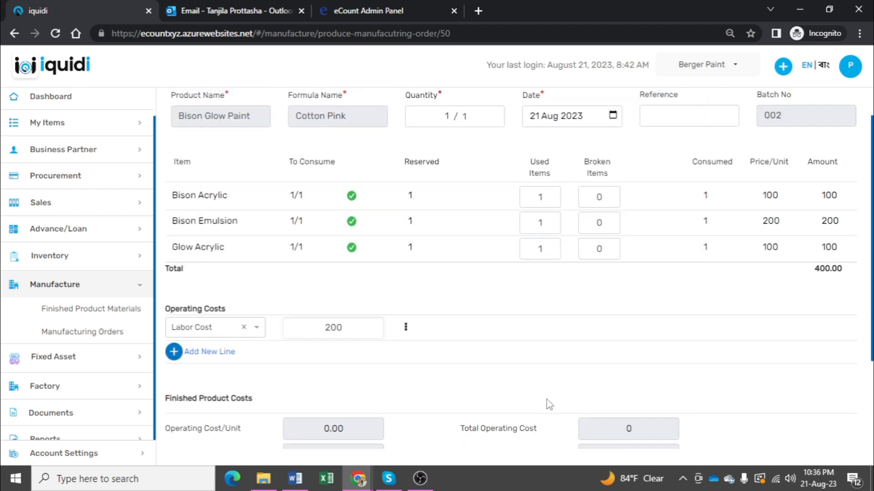
left_click(840, 107)
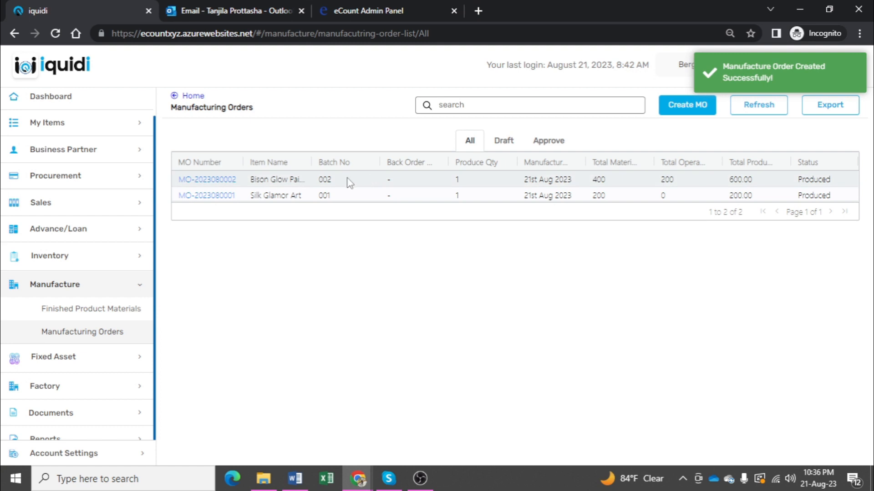
Step: Review the produced order's details and check the stock of Bison Glow Paint among the finished products
left_click(223, 181)
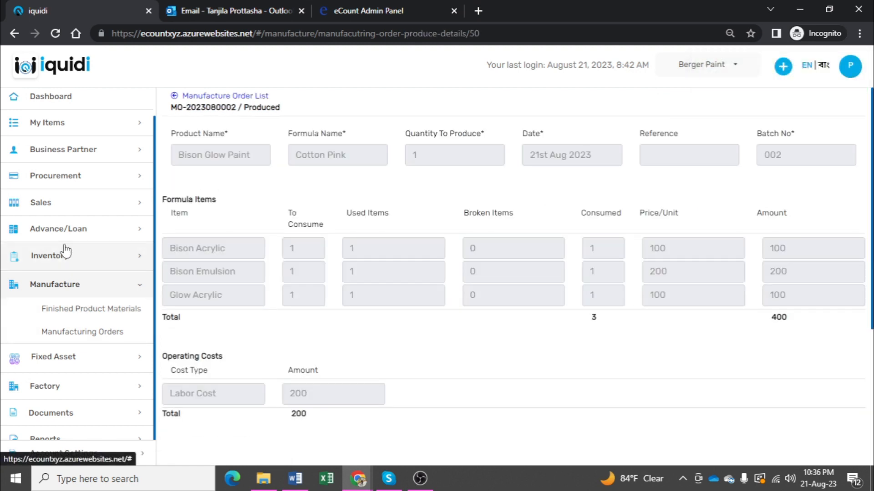
left_click(75, 259)
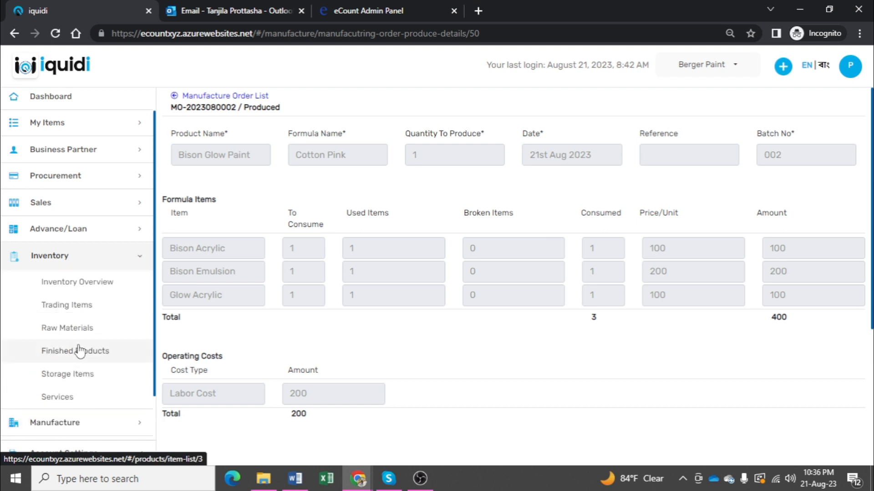
left_click(79, 351)
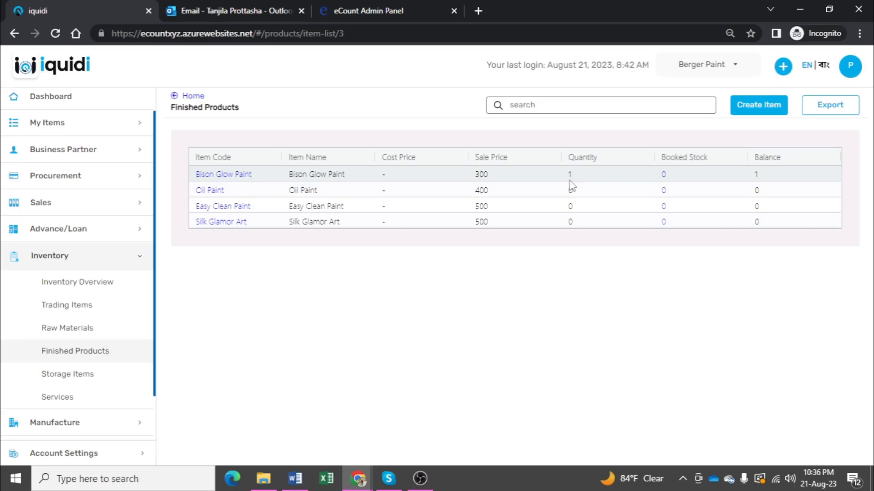
Step: Create and approve a sales order to Customer for 1 Bison Glow Paint with delivery date 24 Aug 2023
left_click(85, 207)
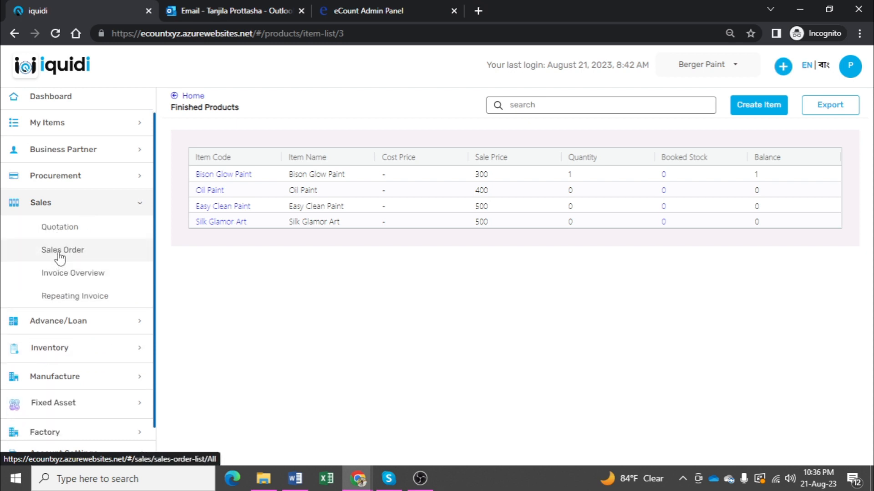
left_click(59, 254)
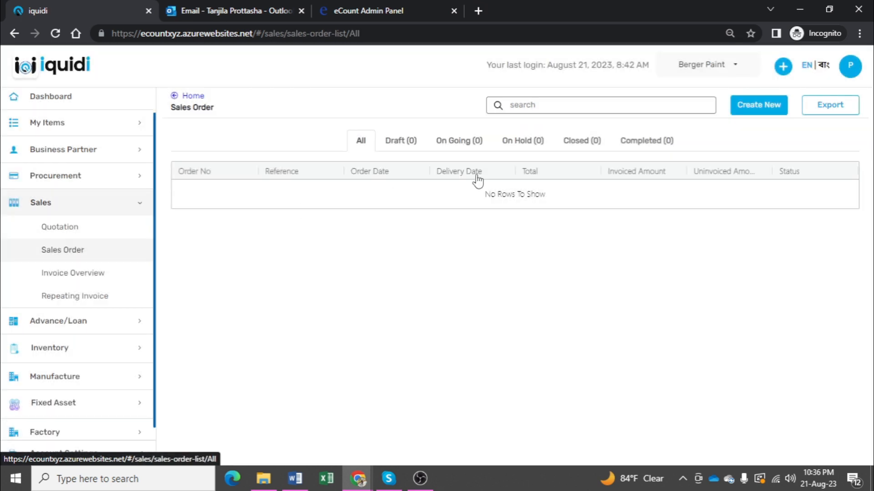
left_click(748, 110)
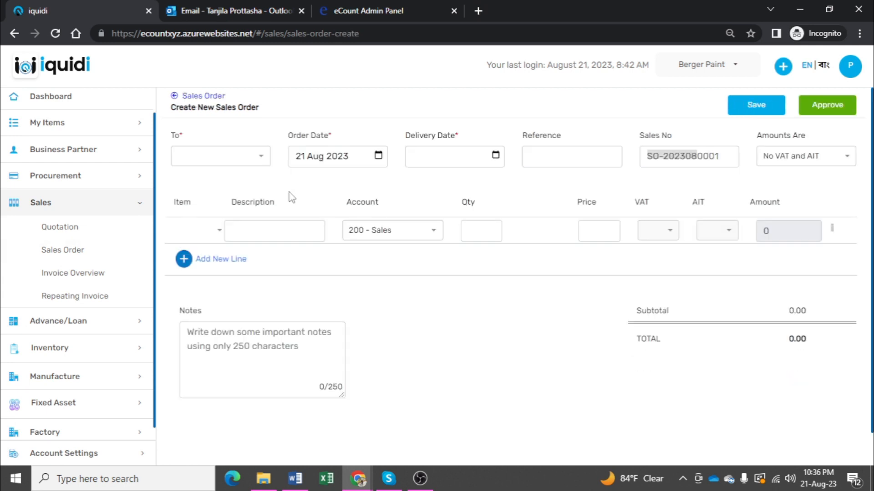
left_click(206, 233)
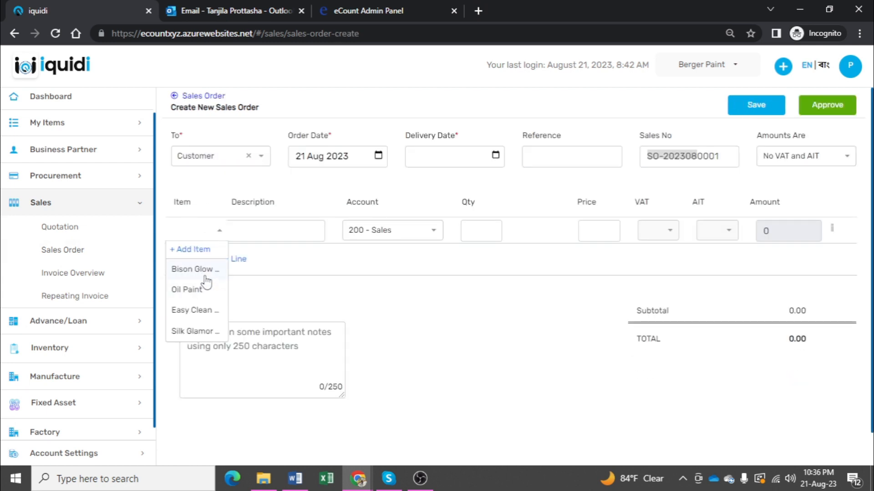
left_click(206, 276)
left_click(487, 159)
left_click(484, 268)
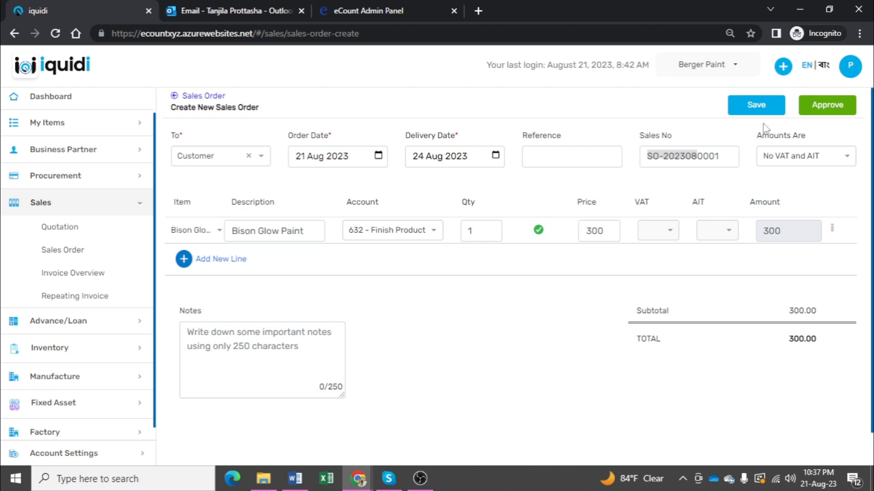
left_click(827, 106)
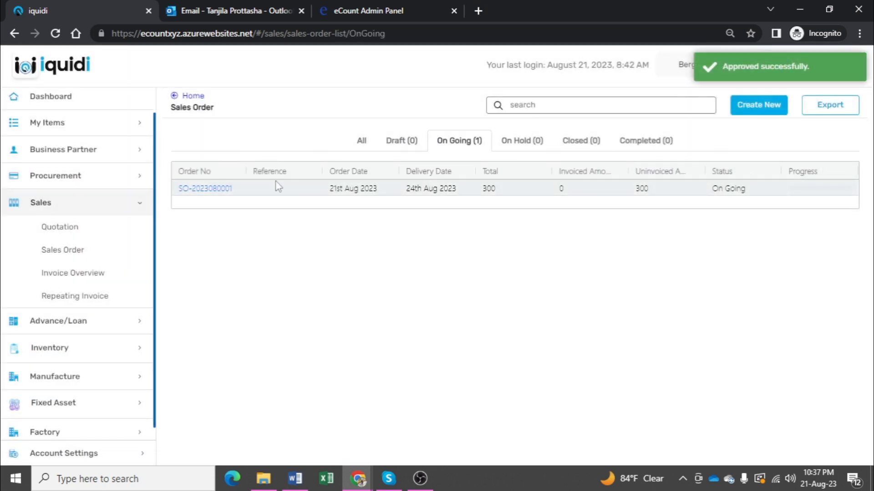
Step: Review the approved sales order and inspect the booked stock of Bison Glow Paint in the finished products inventory
left_click(219, 189)
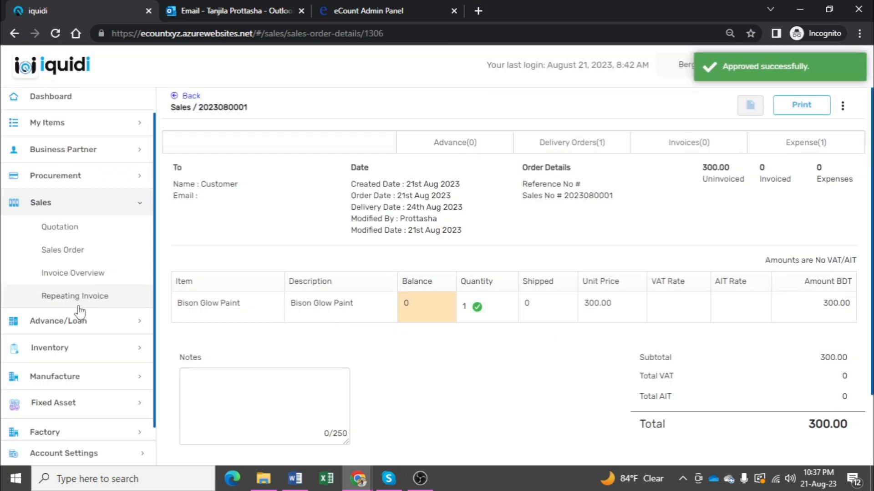
left_click(75, 348)
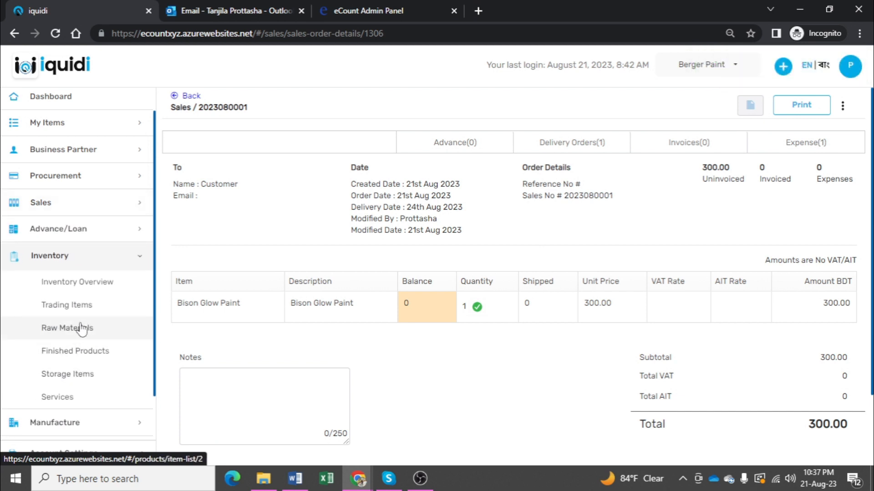
left_click(86, 357)
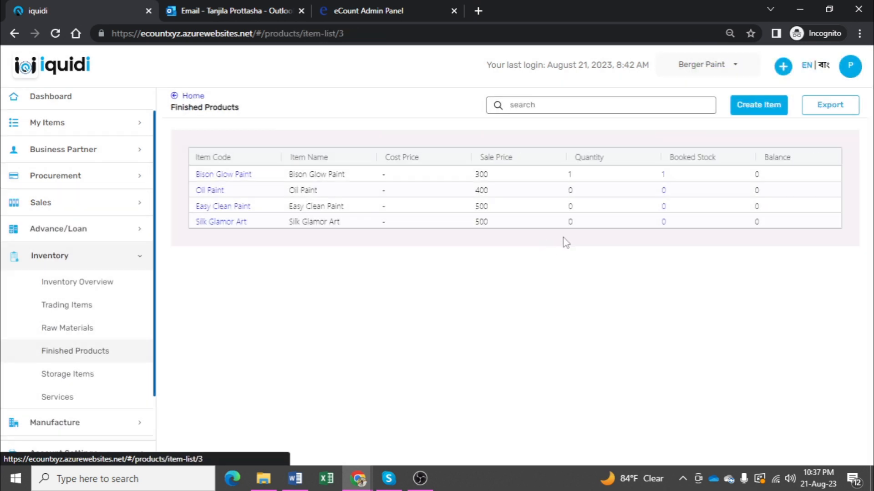
left_click(665, 175)
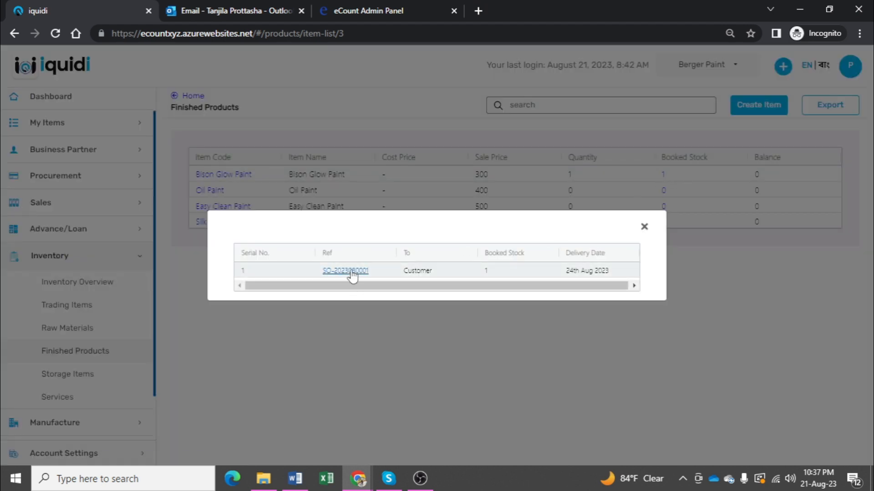
Step: Open the sales order's delivery order from the booked stock entry and ship 1 Bison Glow Paint
left_click(351, 271)
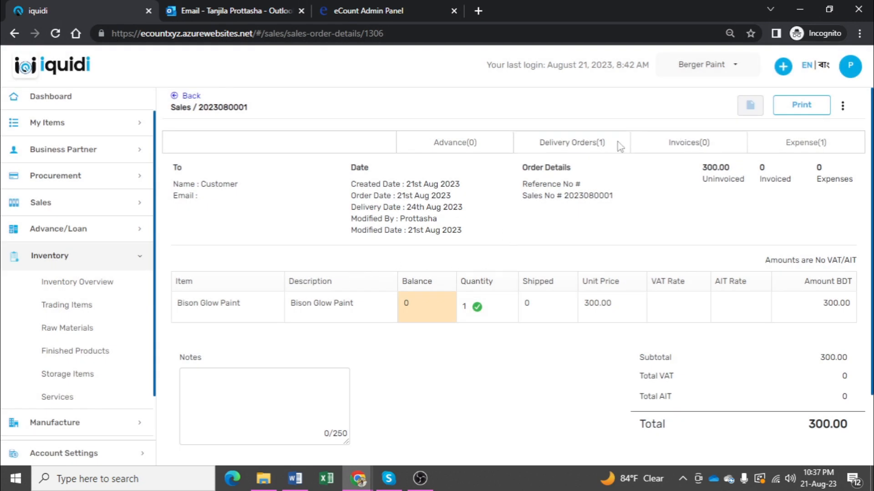
left_click(596, 144)
left_click(322, 182)
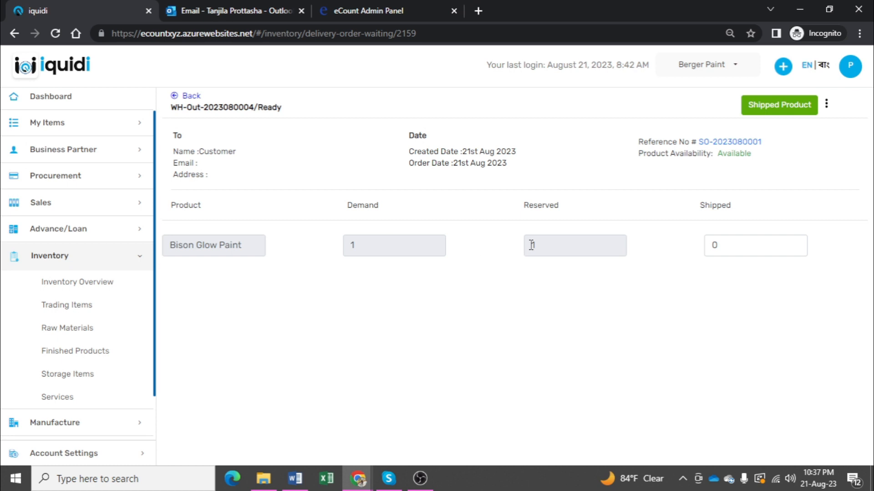
double_click(708, 246)
type("1")
left_click(767, 107)
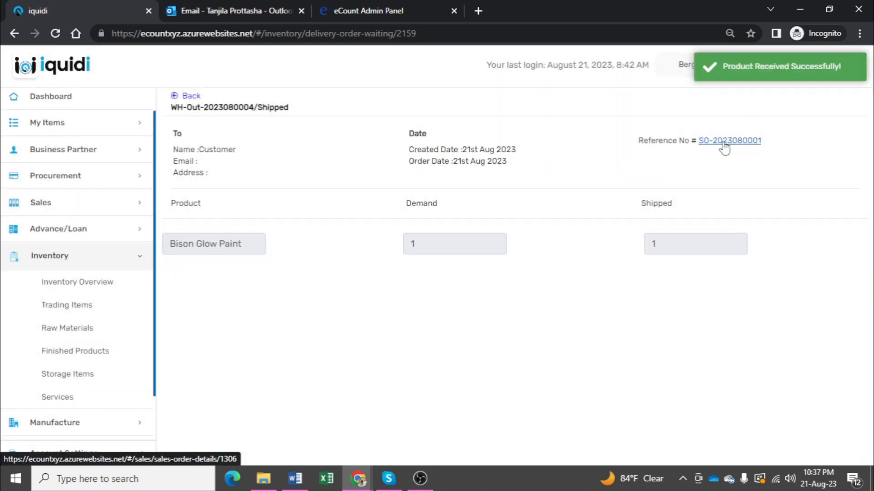
Step: Open the sales order behind the shipped delivery, then create and approve its invoice for 1 Bison Glow Paint
left_click(724, 142)
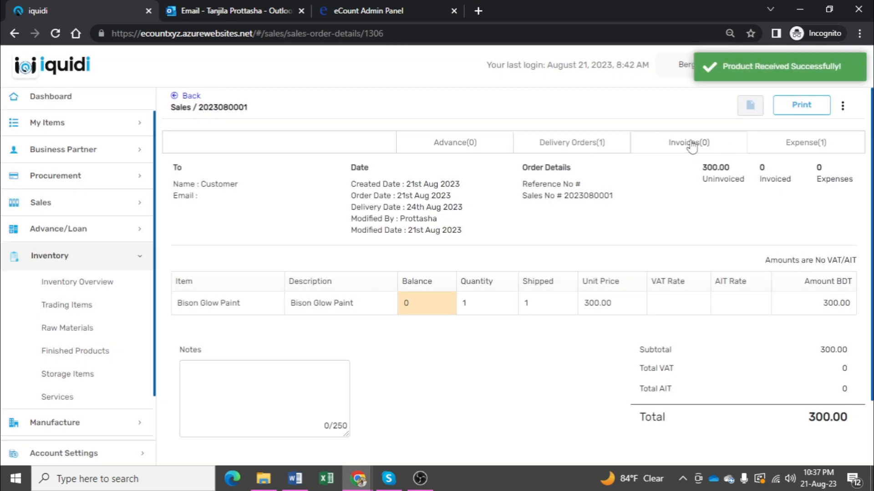
left_click(686, 145)
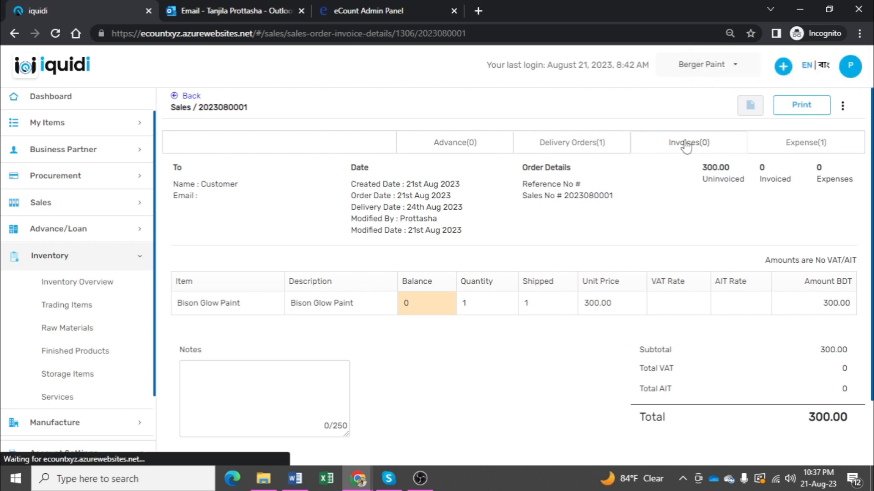
left_click(797, 142)
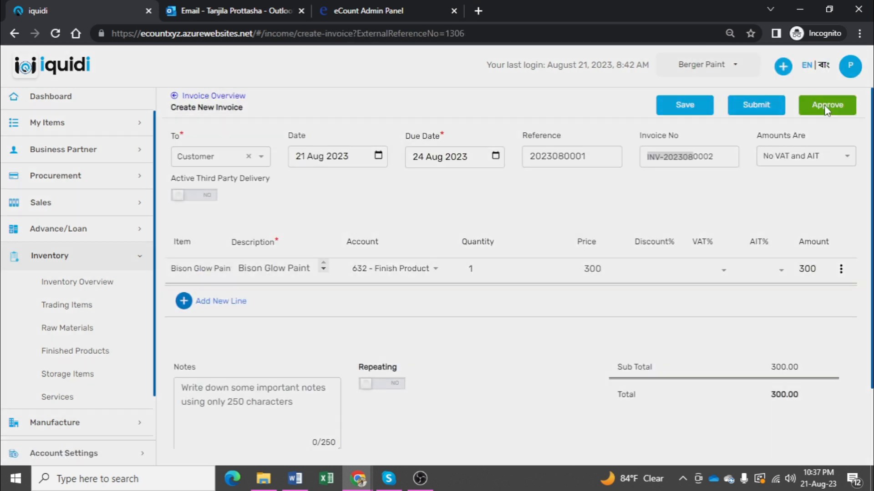
left_click(825, 105)
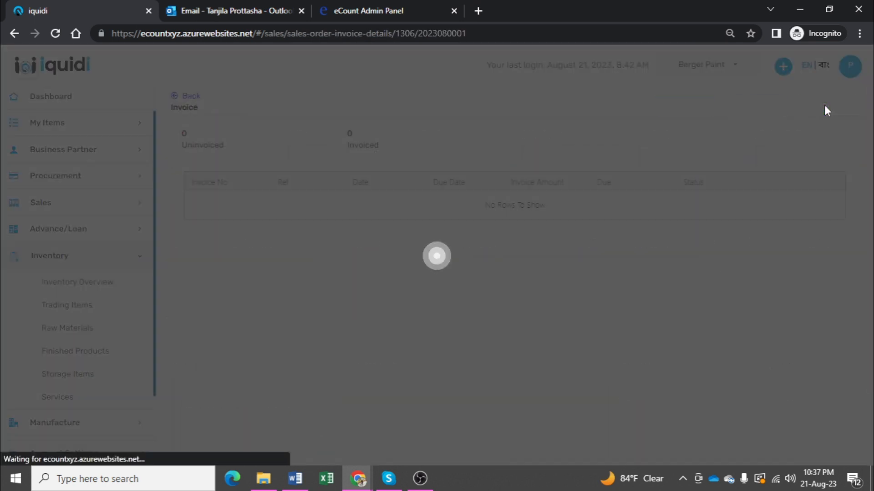
Step: Accept the invoice's full payment of 300.00 into My Cash Account, and check the finished products stock
left_click(227, 201)
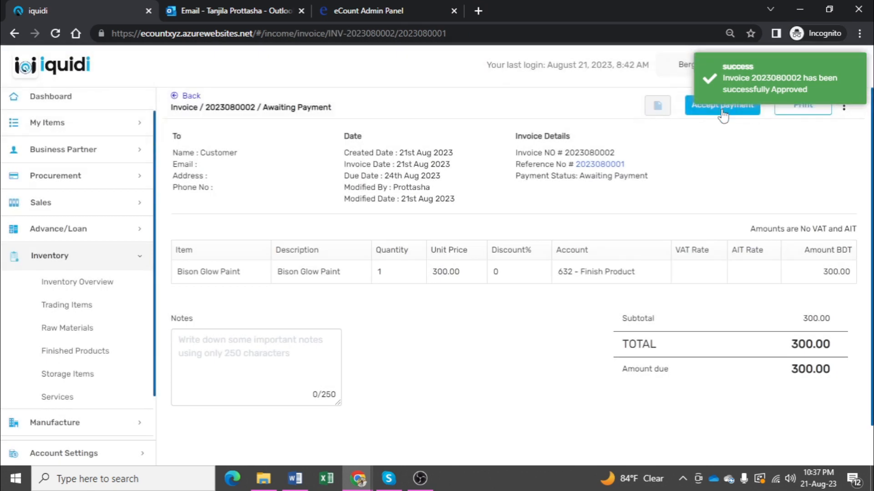
left_click(722, 109)
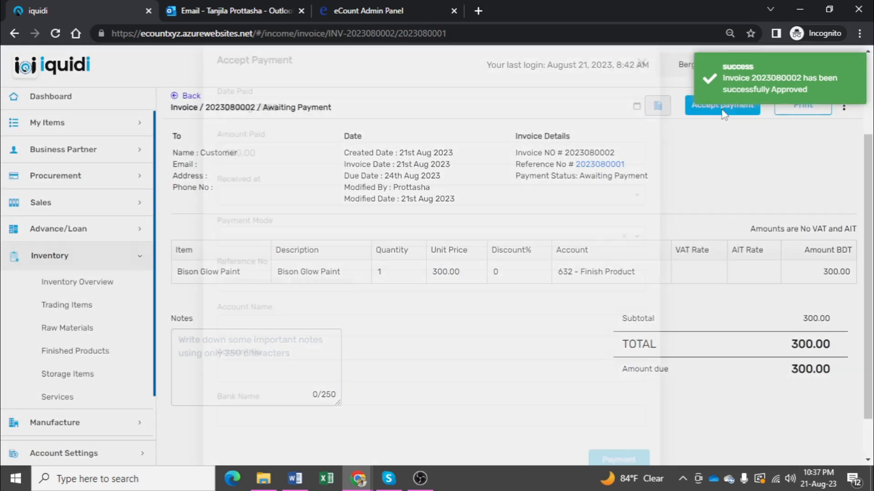
left_click(296, 196)
left_click(284, 237)
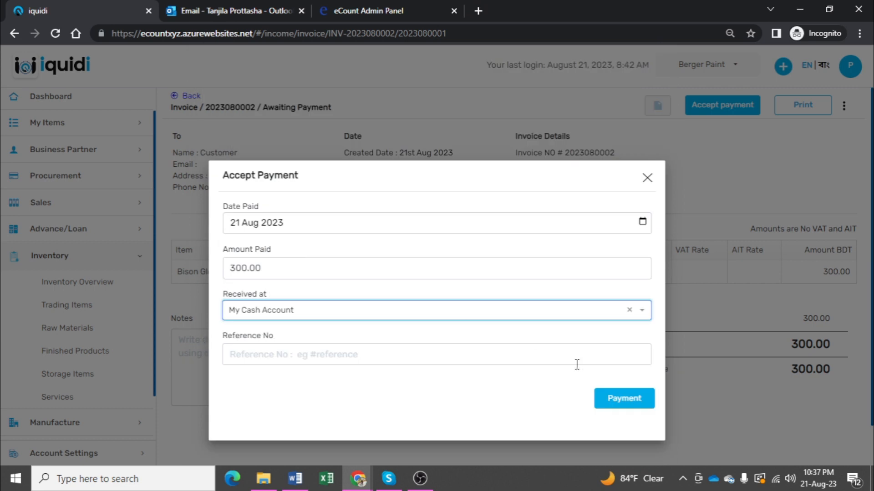
left_click(626, 399)
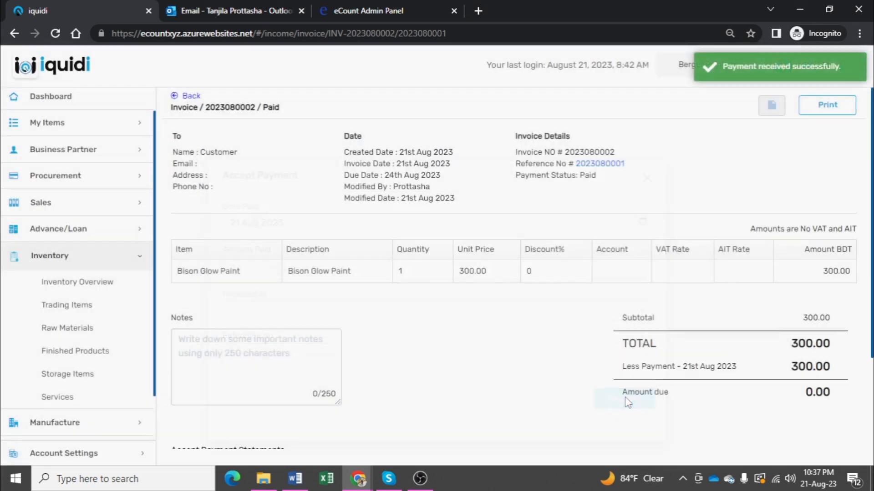
left_click(78, 359)
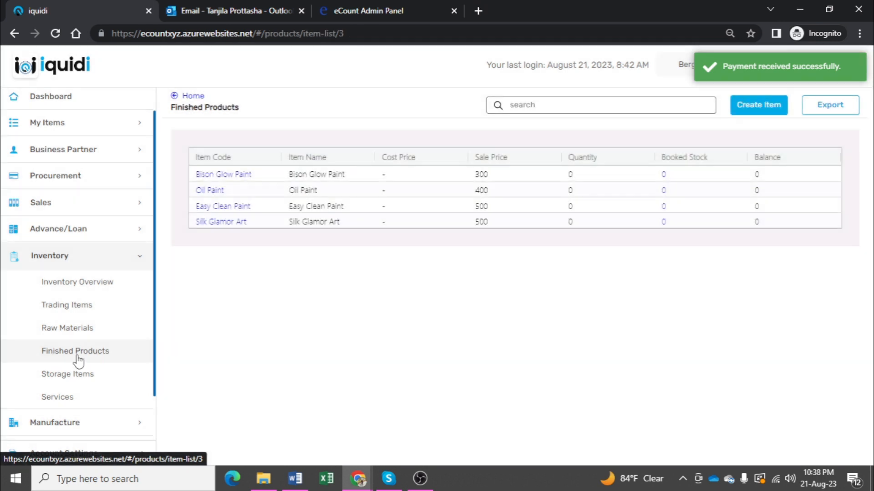